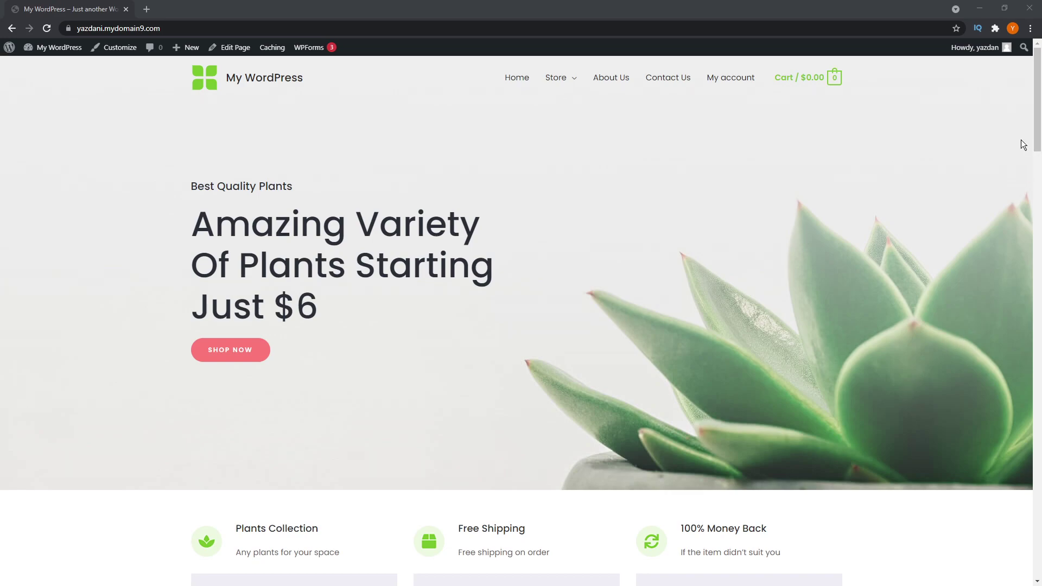
pyautogui.scroll(-8, 1012, 169)
pyautogui.scroll(-9, 1011, 174)
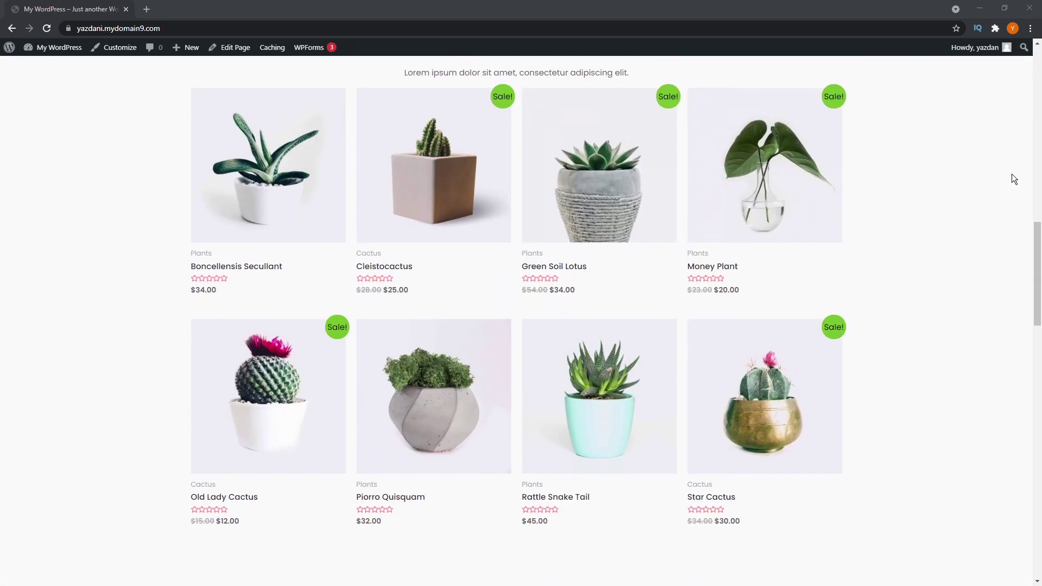
pyautogui.scroll(-7, 1012, 174)
pyautogui.scroll(-14, 1012, 181)
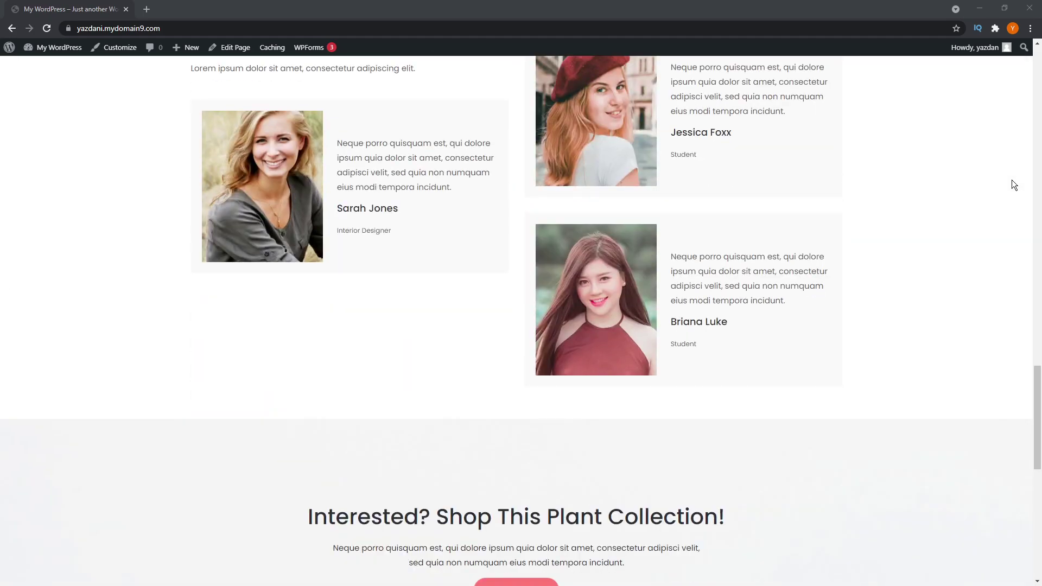
pyautogui.scroll(-4, 1013, 188)
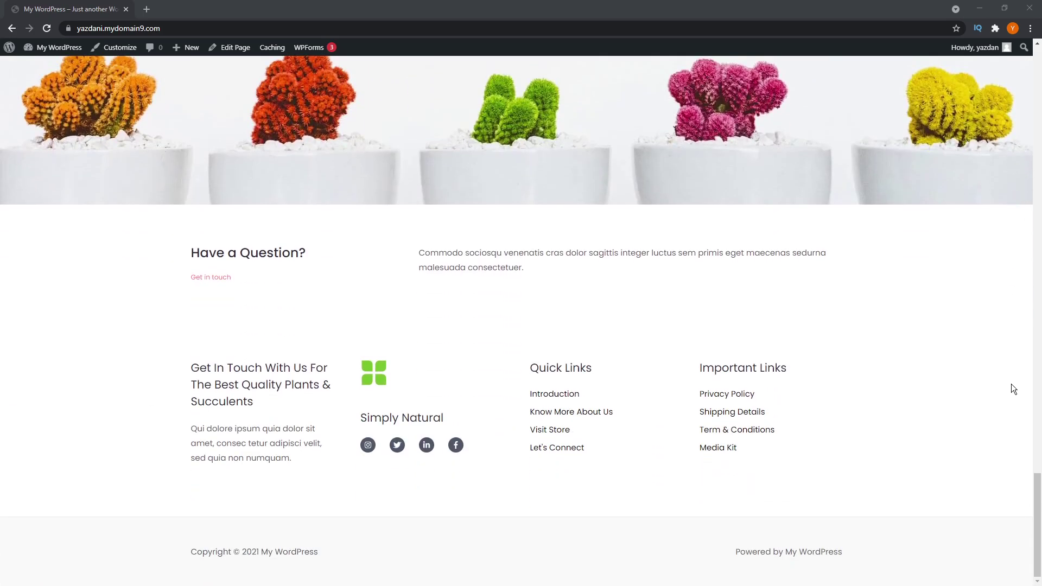
pyautogui.scroll(10, 1011, 421)
pyautogui.scroll(12, 1011, 421)
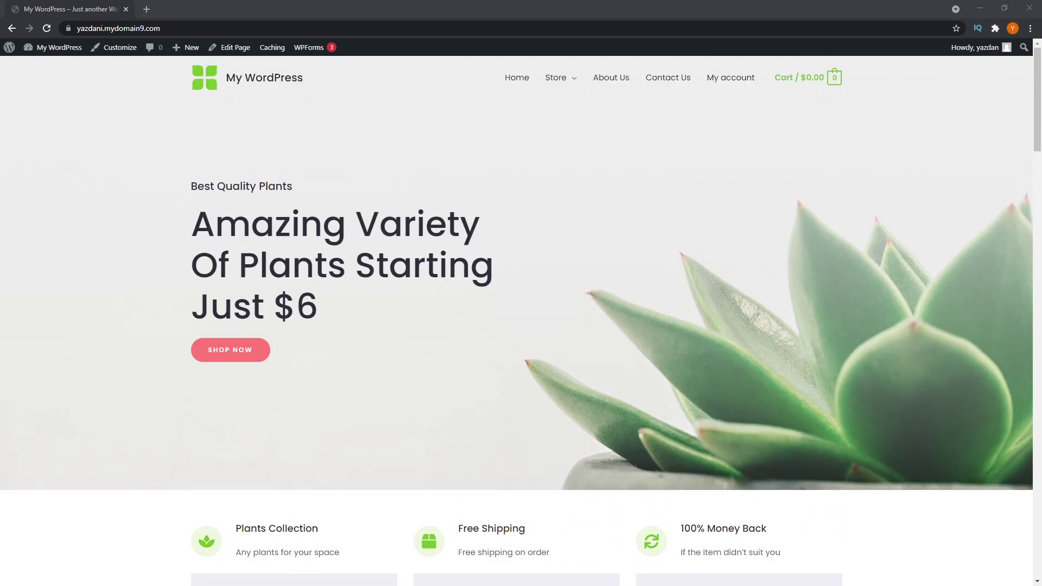
pyautogui.scroll(-20, 867, 277)
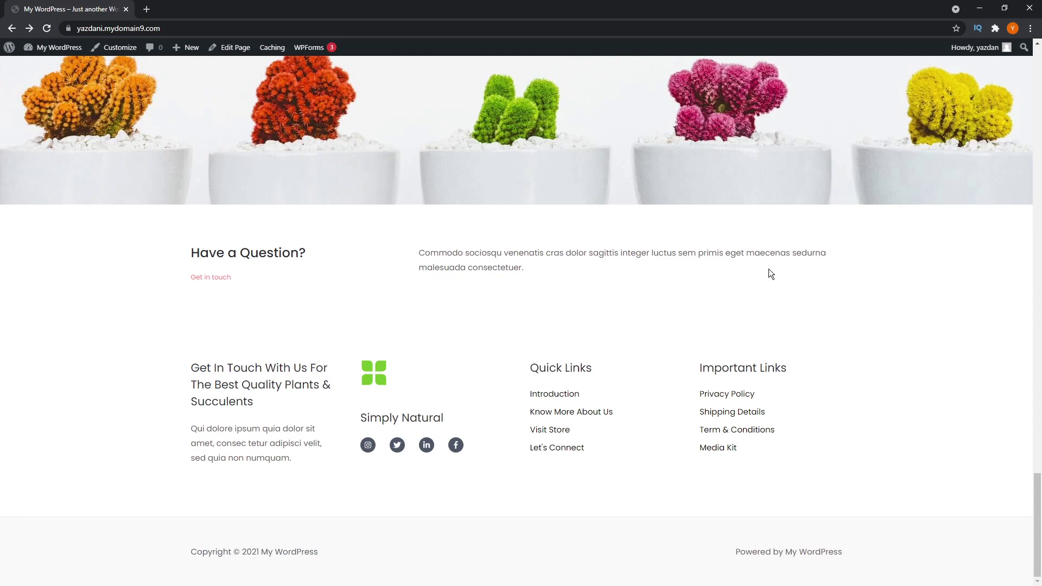
# - In the page editor, insert a Buttons block below the Have a Question? paragraph and label it CALL US
pyautogui.click(233, 52)
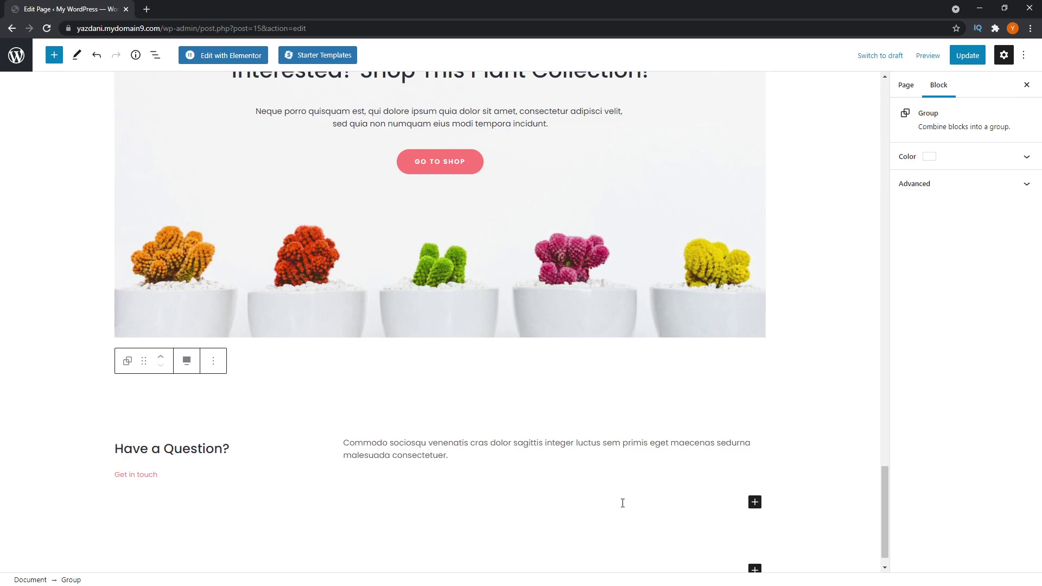
pyautogui.moveTo(446, 482)
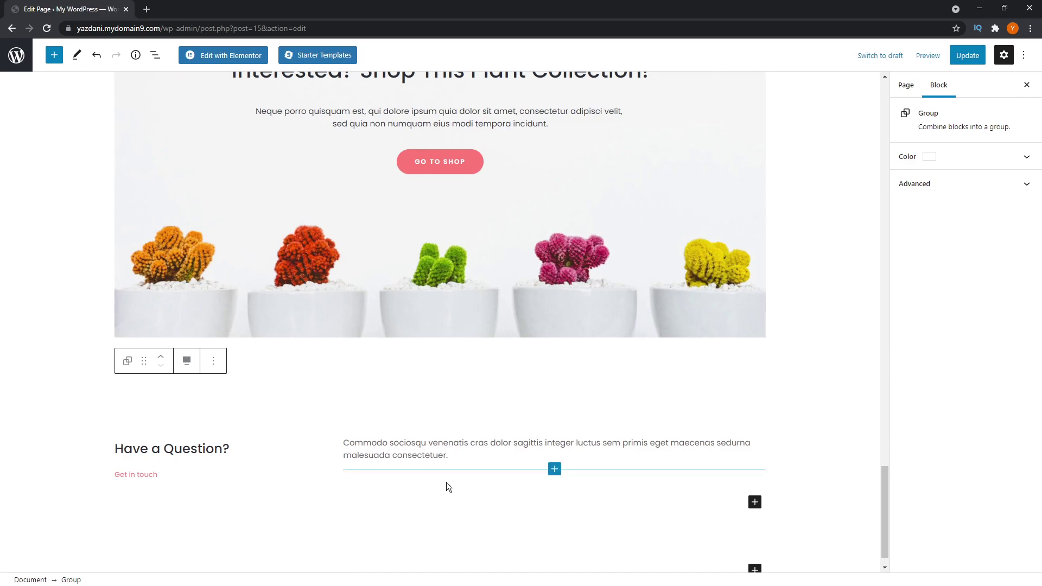
pyautogui.click(554, 469)
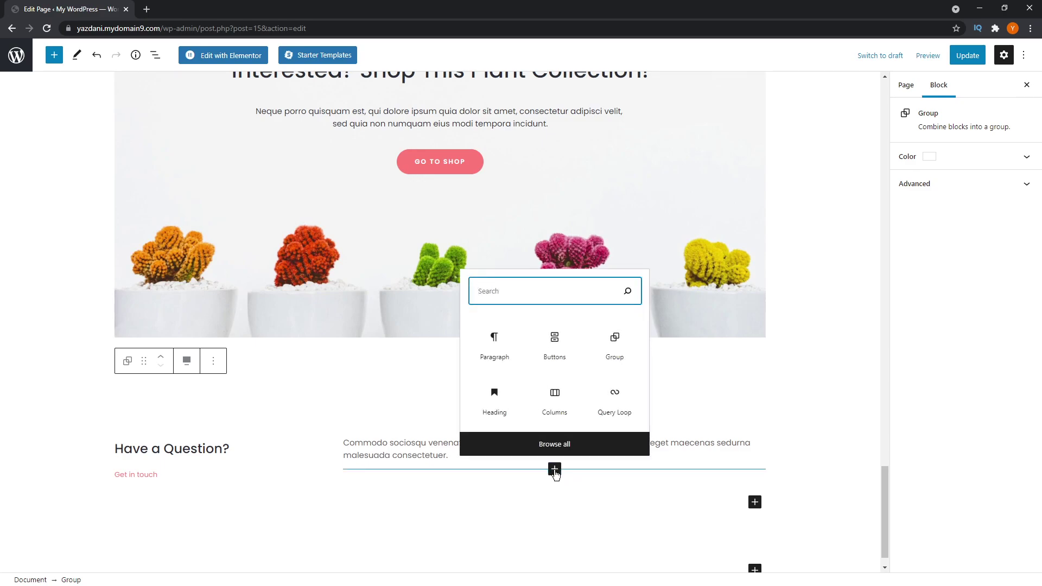
pyautogui.write('button')
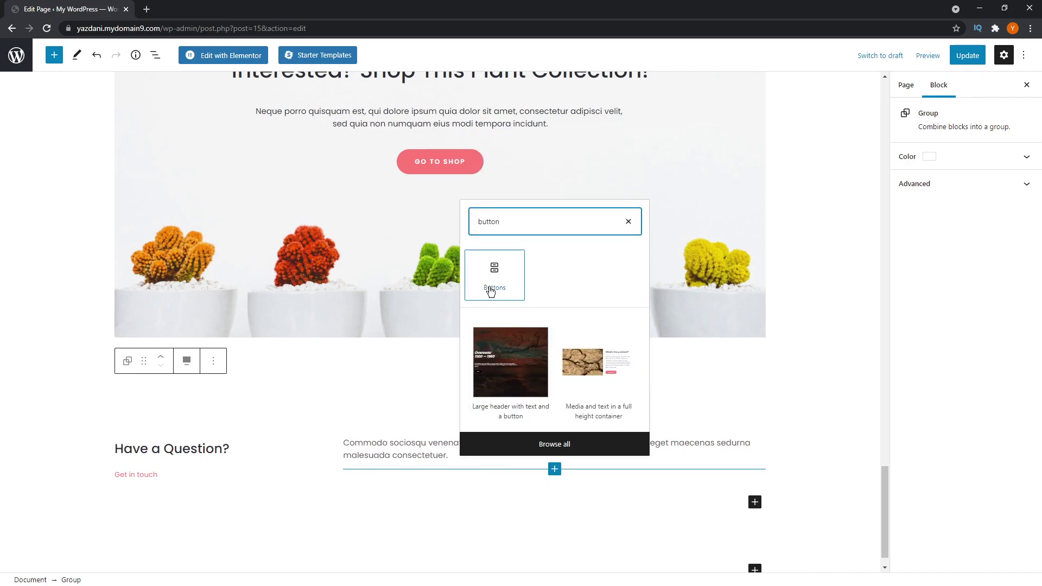
pyautogui.click(497, 282)
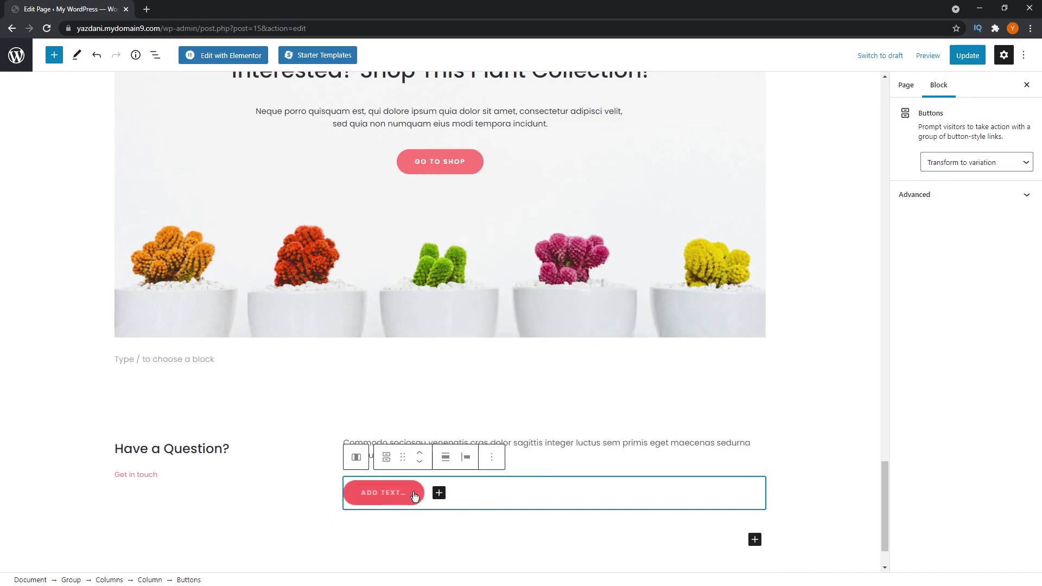
pyautogui.click(392, 496)
pyautogui.write('CALL US')
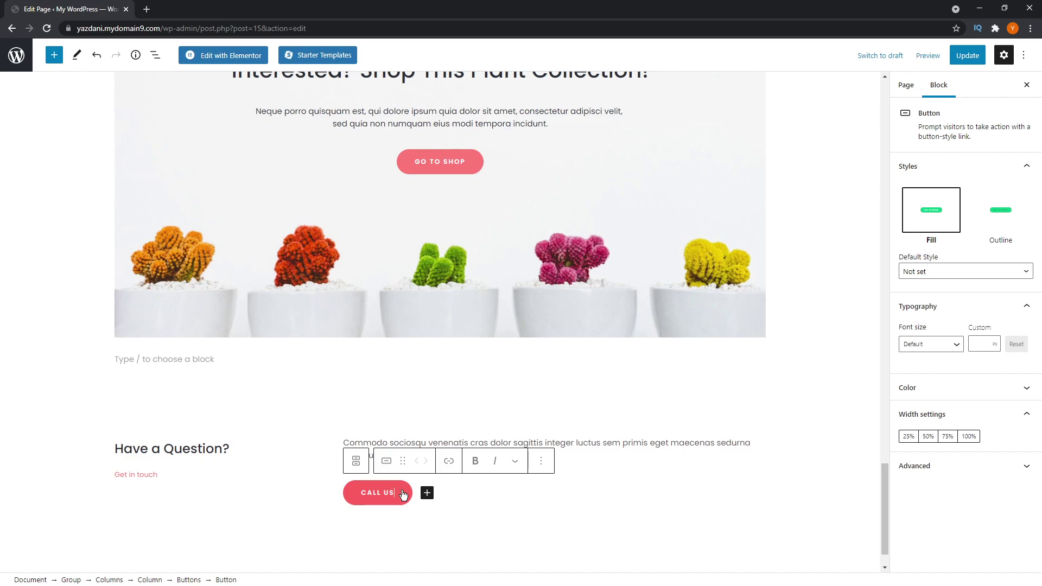
# - Link the CALL US button to tel:12345678, opening in a new tab
pyautogui.click(449, 463)
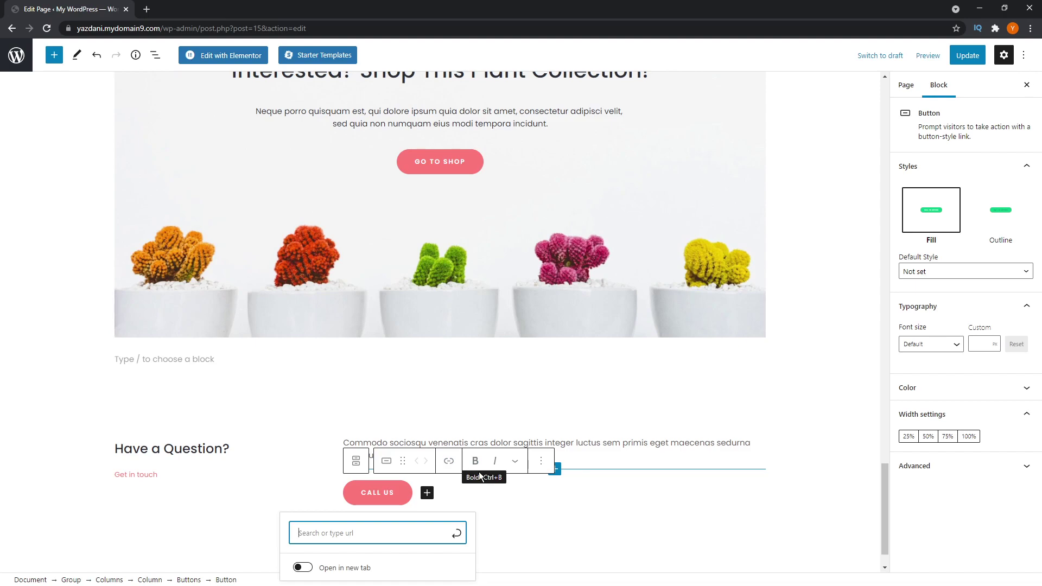
pyautogui.write('tel:')
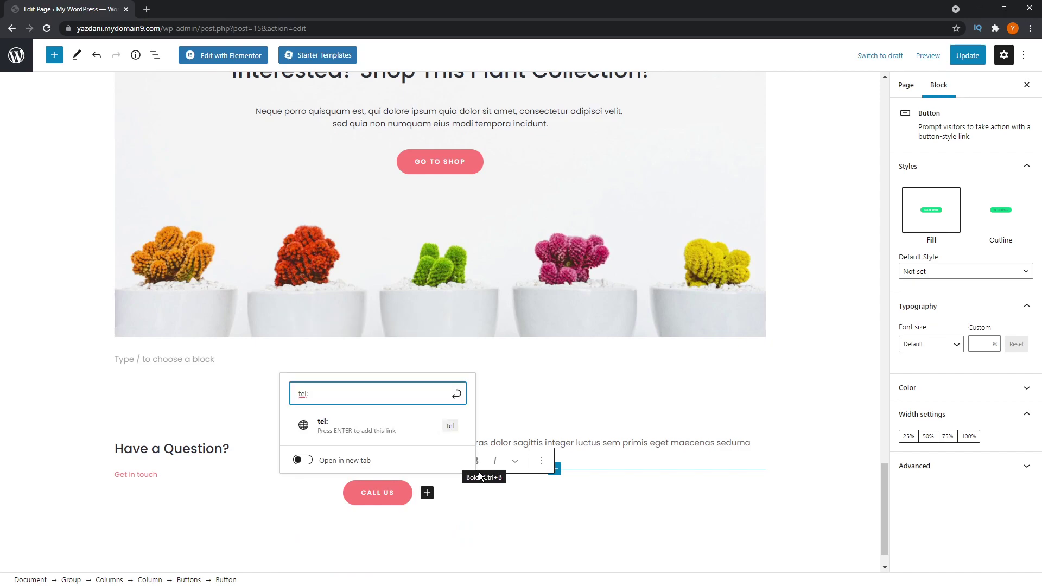
pyautogui.write('12345678')
pyautogui.click(414, 430)
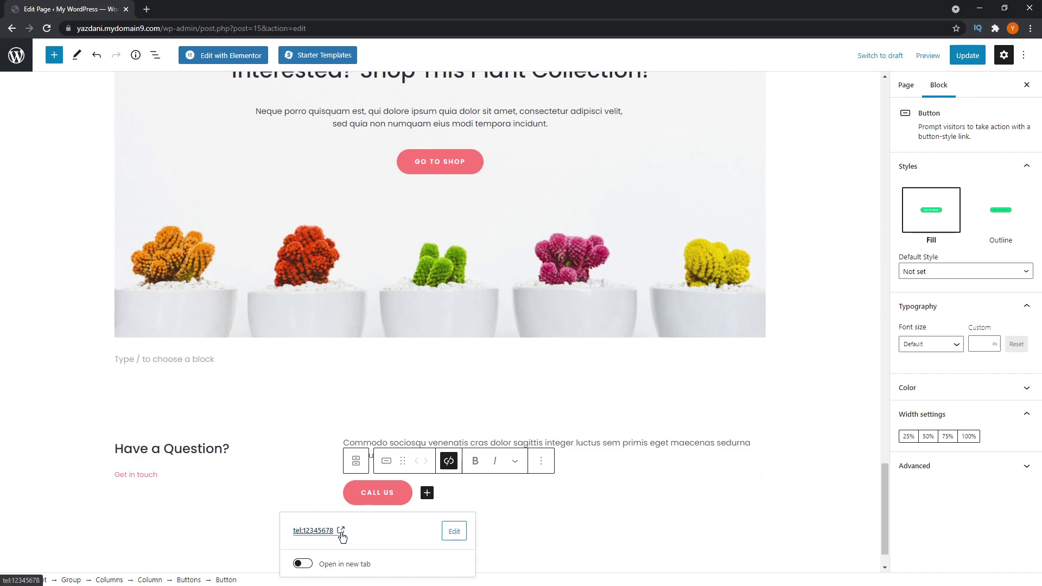
pyautogui.click(306, 566)
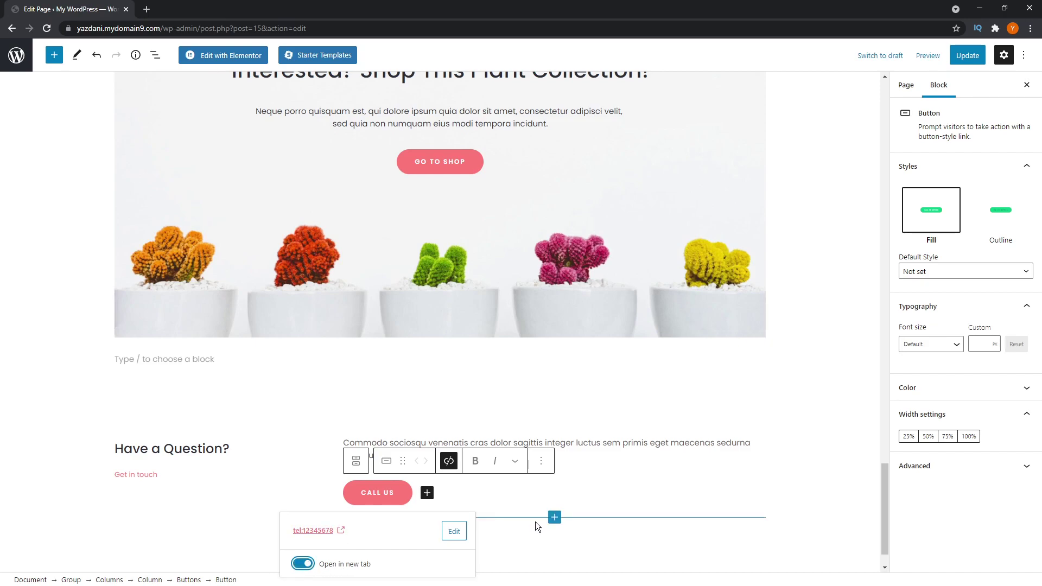
pyautogui.click(535, 522)
pyautogui.click(321, 515)
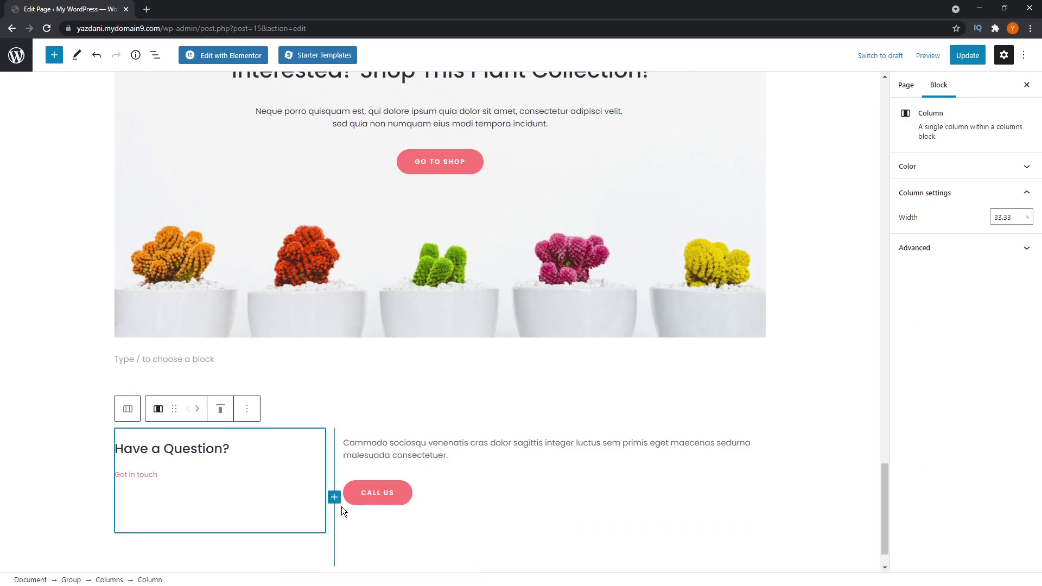
pyautogui.click(392, 500)
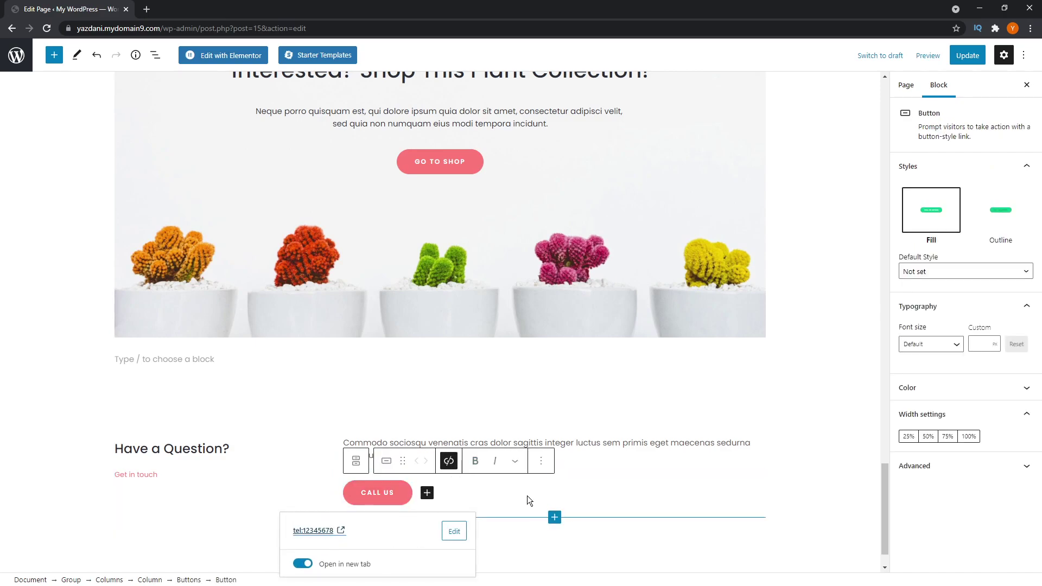
# - Add a WHATSAPP US button beside CALL US and bring up WhatsApp's click-to-chat help page
pyautogui.click(427, 493)
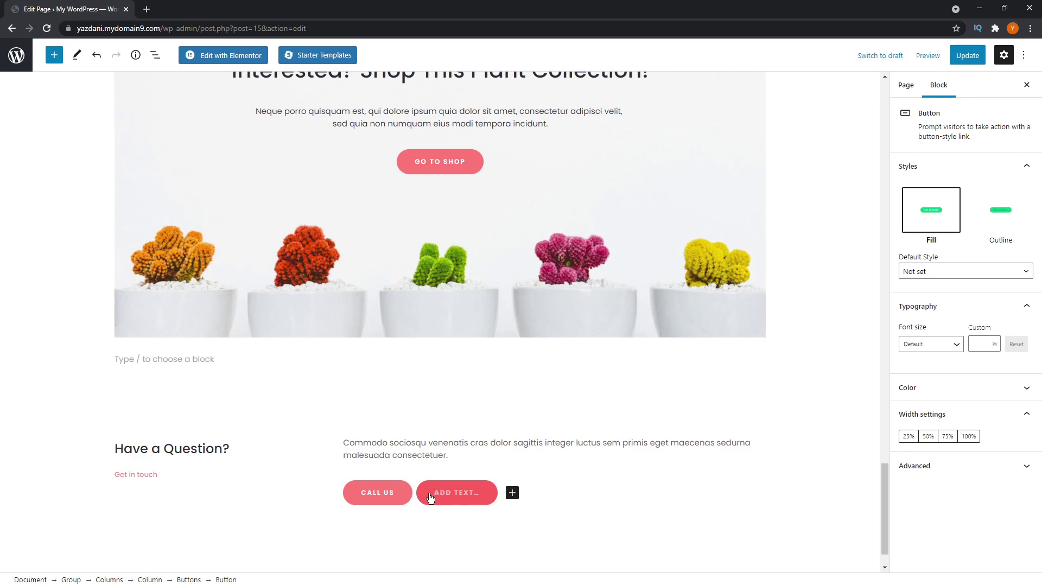
pyautogui.write('WHATSAPP US')
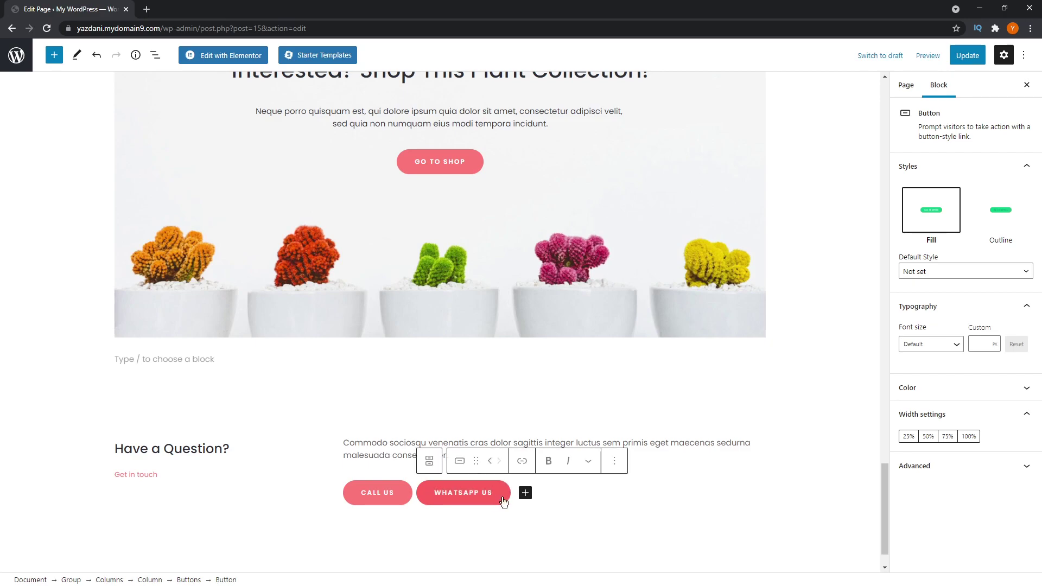
pyautogui.click(522, 461)
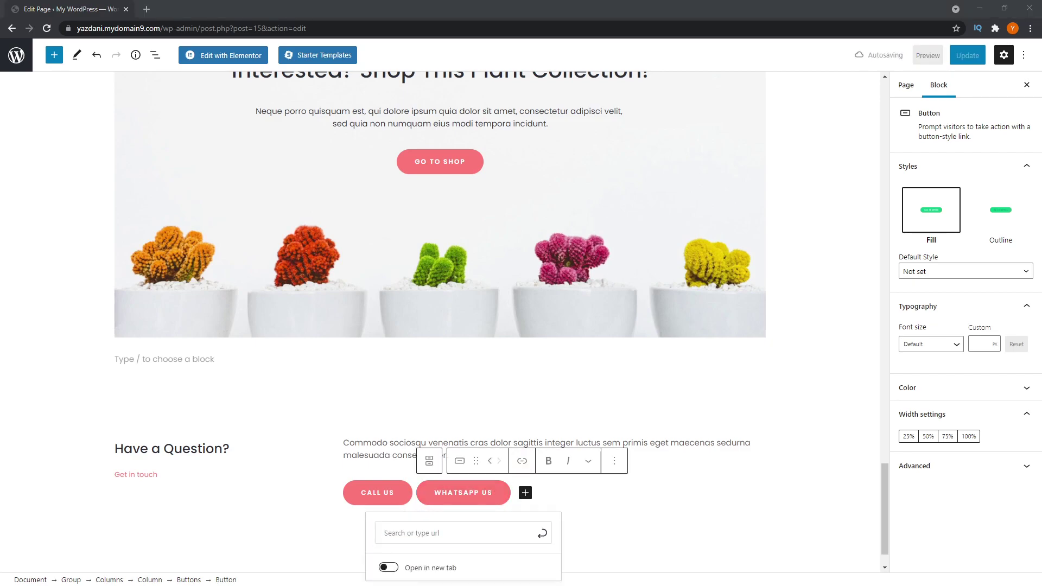
pyautogui.moveTo(543, 8); pyautogui.dragTo(470, 18)
pyautogui.scroll(1, 349, 223)
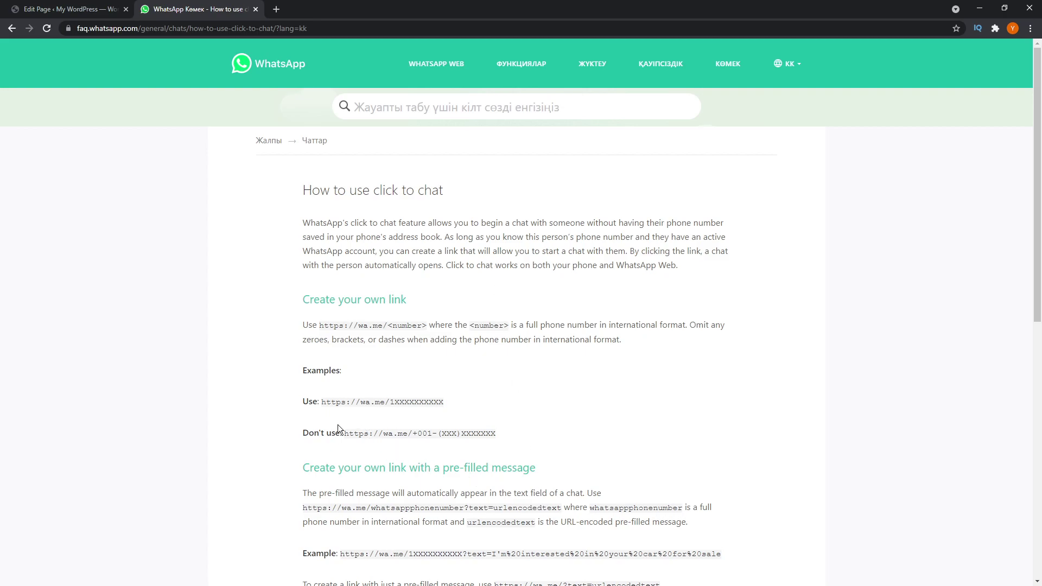
pyautogui.moveTo(322, 402); pyautogui.dragTo(391, 405)
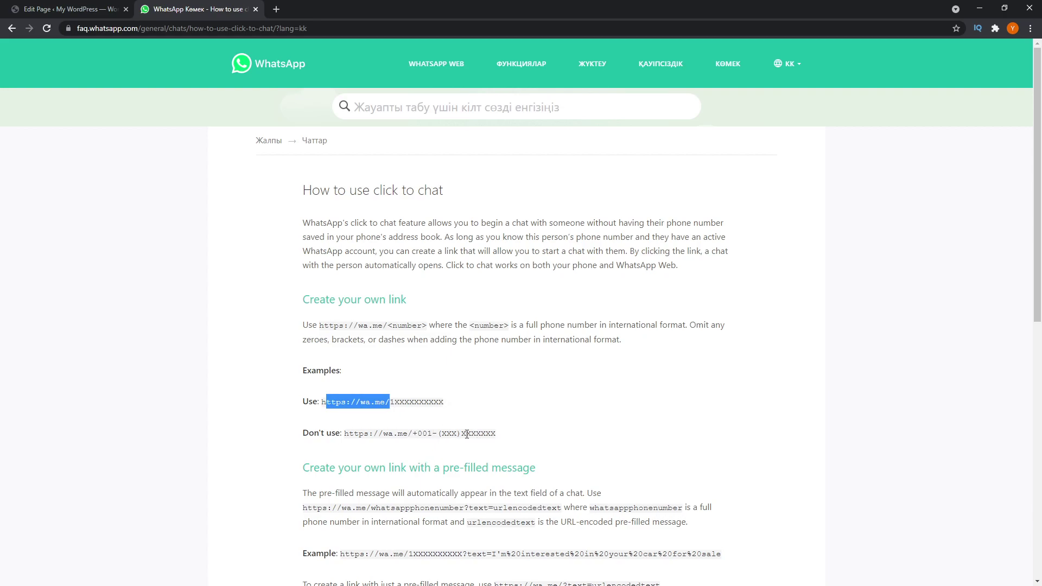
pyautogui.click(367, 411)
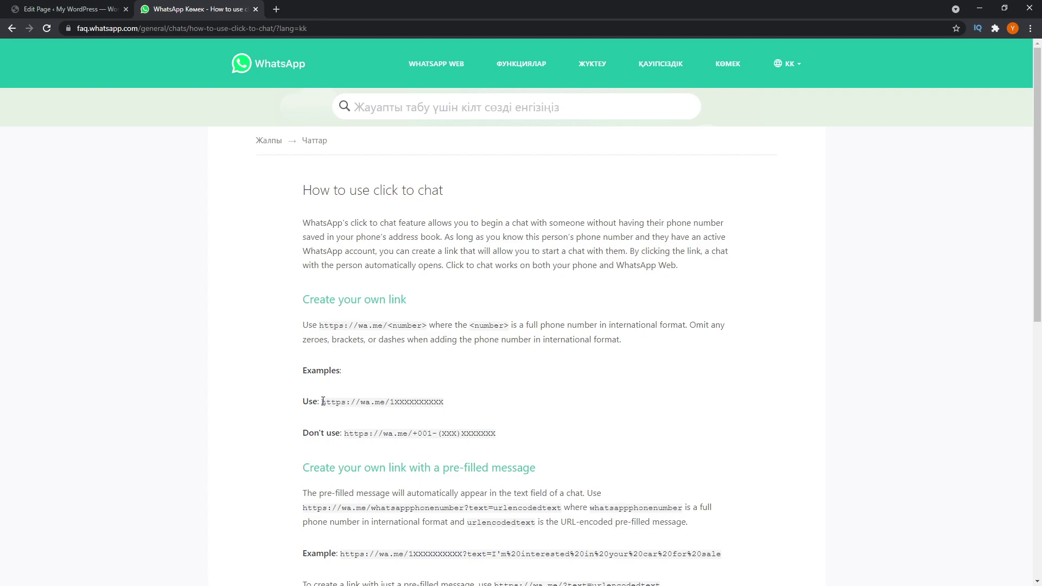
pyautogui.moveTo(322, 402); pyautogui.dragTo(465, 405)
pyautogui.rightClick(431, 395)
pyautogui.click(451, 402)
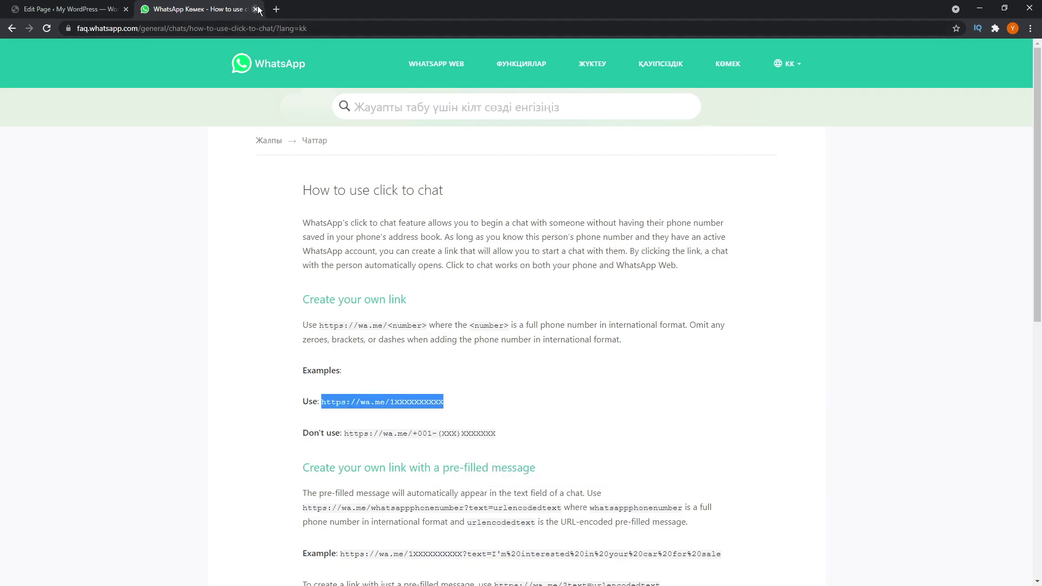
pyautogui.click(255, 9)
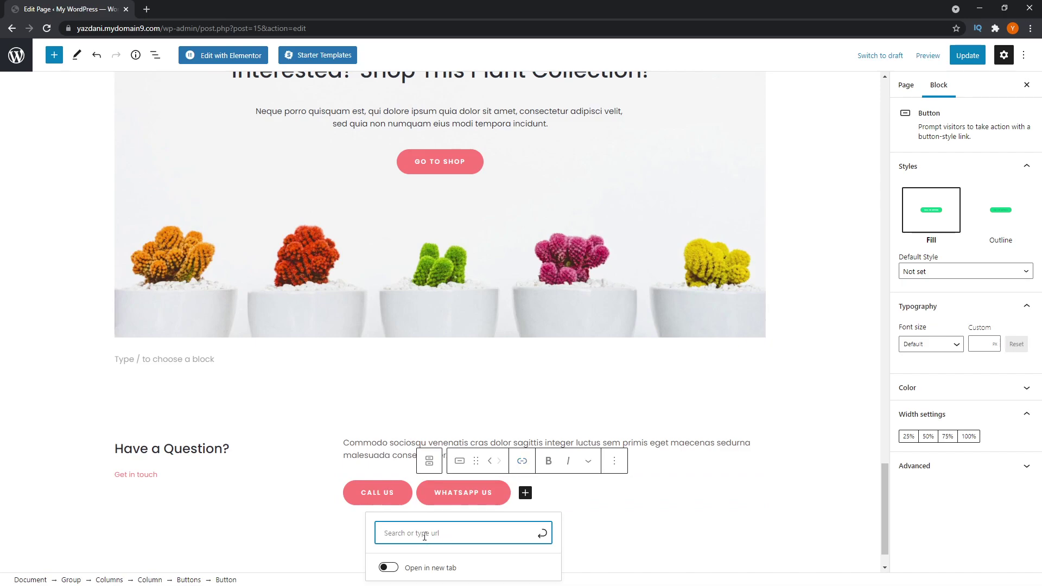
pyautogui.hotkey('ctrl', 'v')
pyautogui.moveTo(477, 394); pyautogui.dragTo(434, 396)
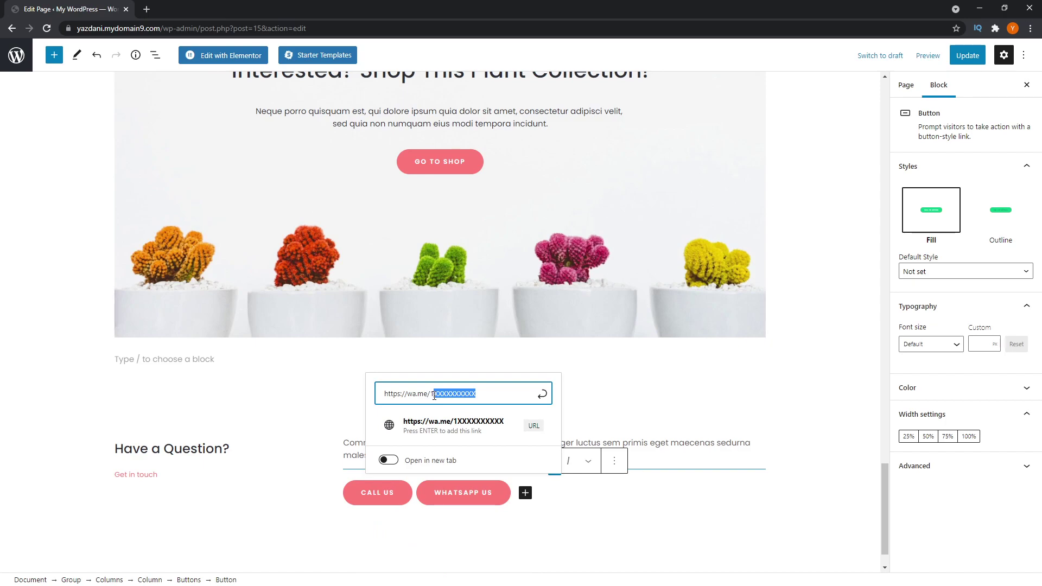
pyautogui.write('2345678')
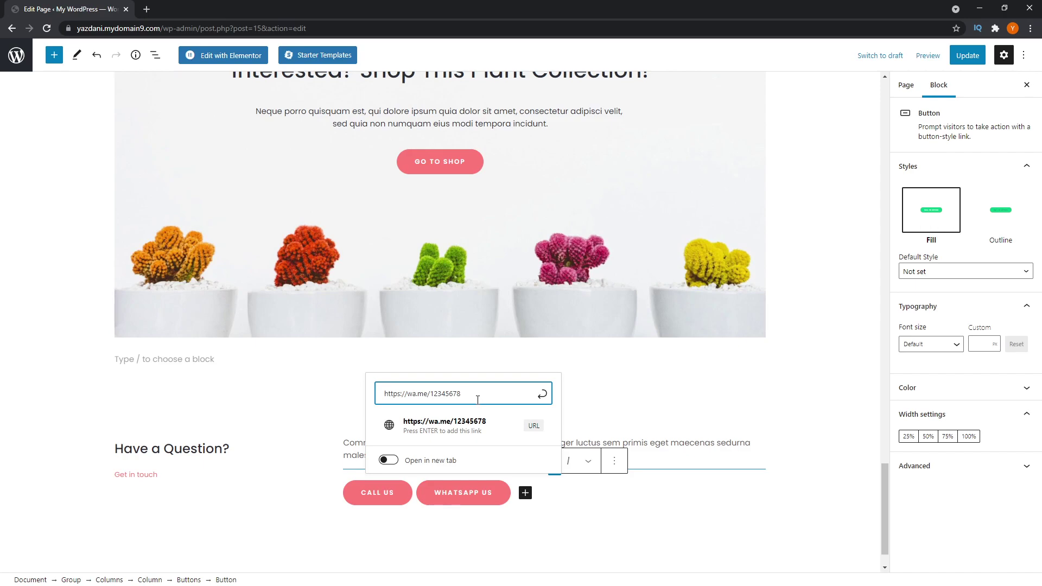
pyautogui.press('Return')
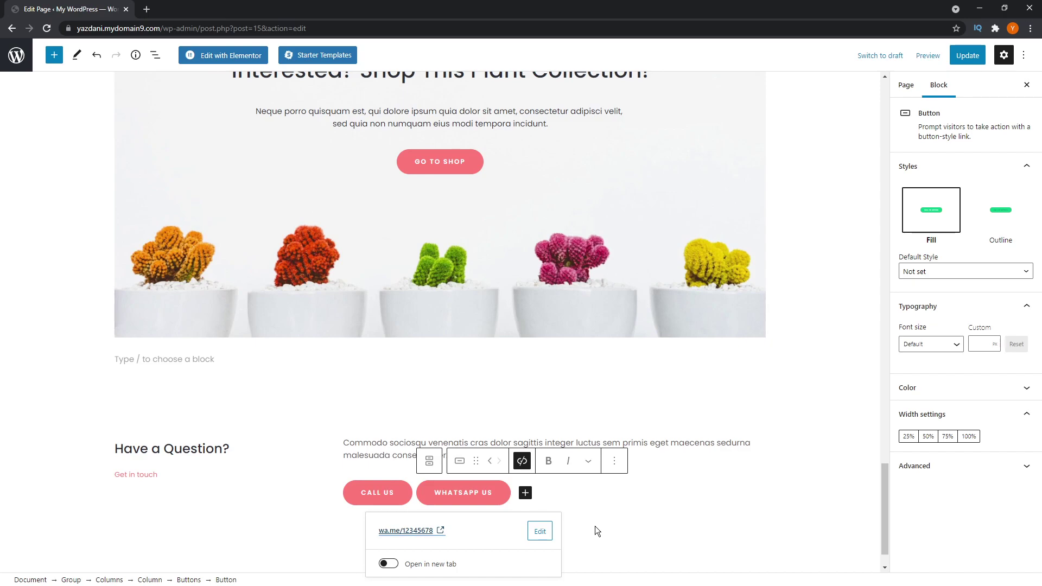
pyautogui.click(525, 493)
# - Label the third button E-MAIL US, link it to the owner's mailto address, and update the page
pyautogui.write('E-MAIL US')
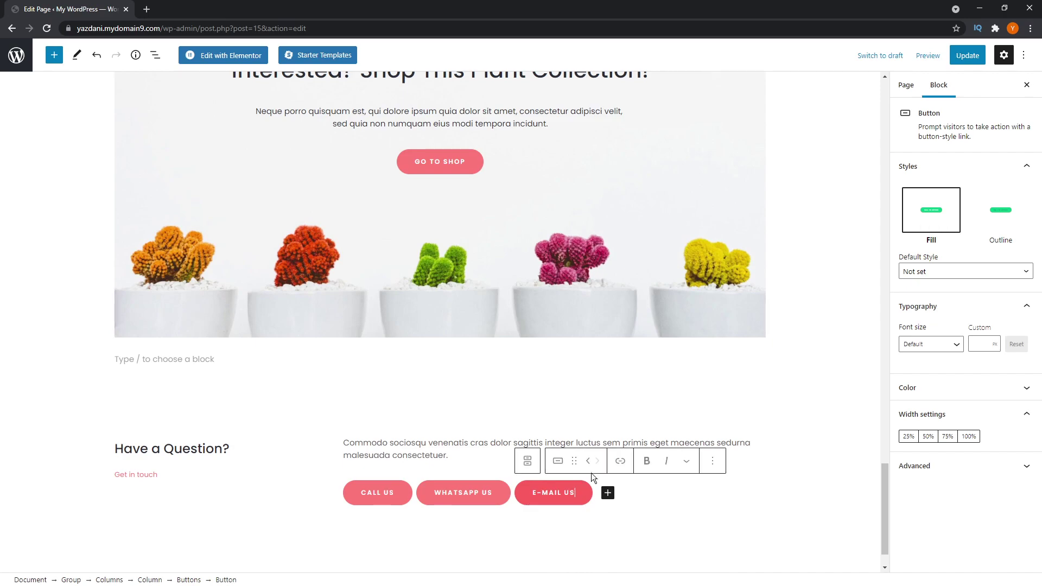
pyautogui.click(619, 461)
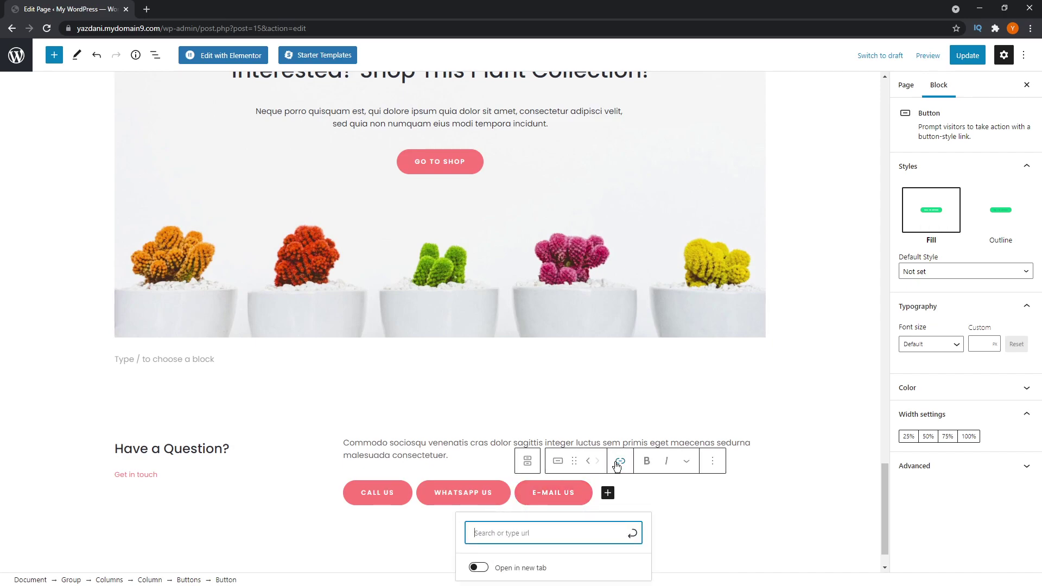
pyautogui.write('mailto:')
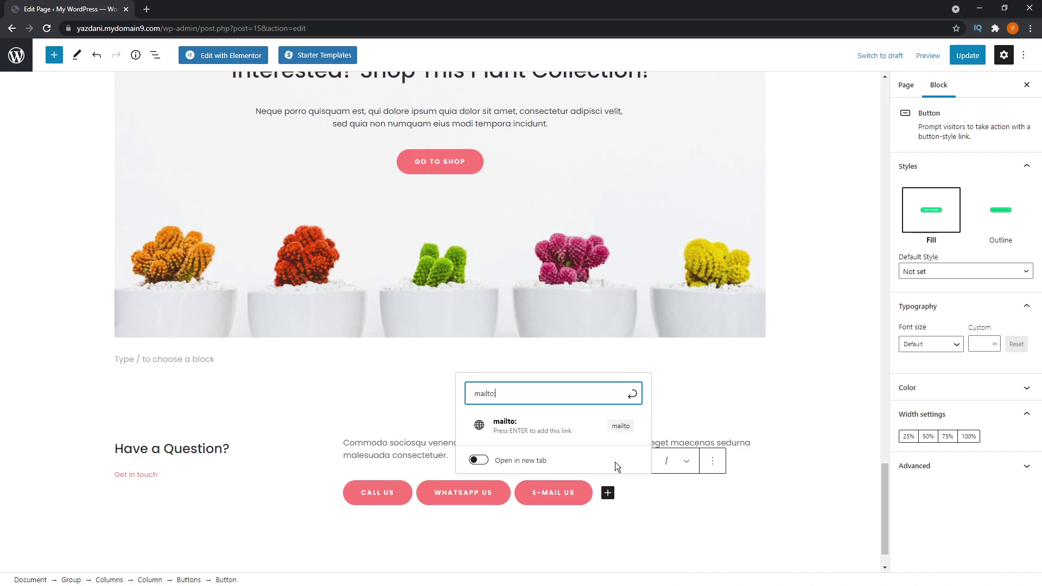
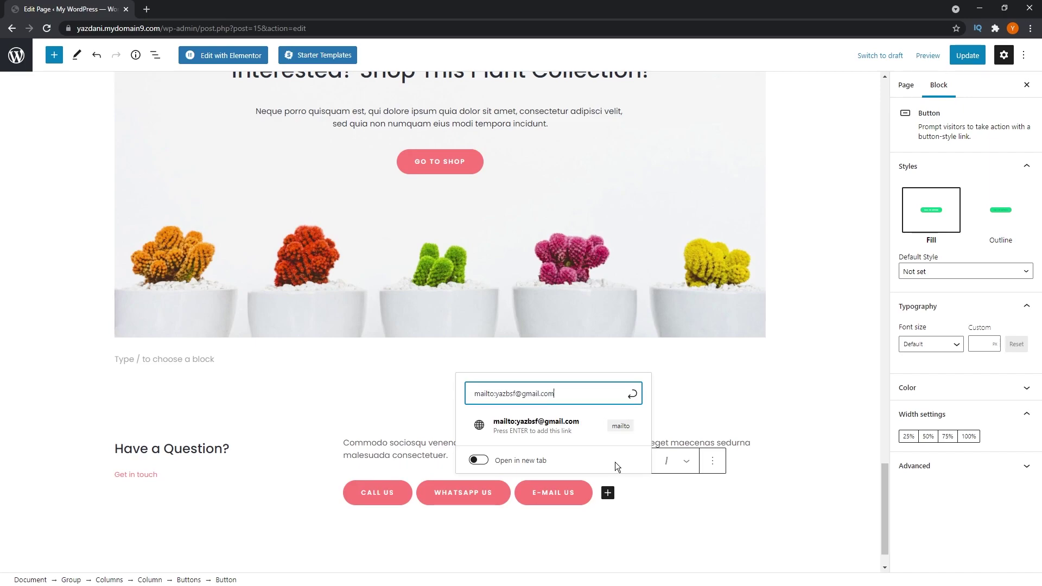
pyautogui.press('Return')
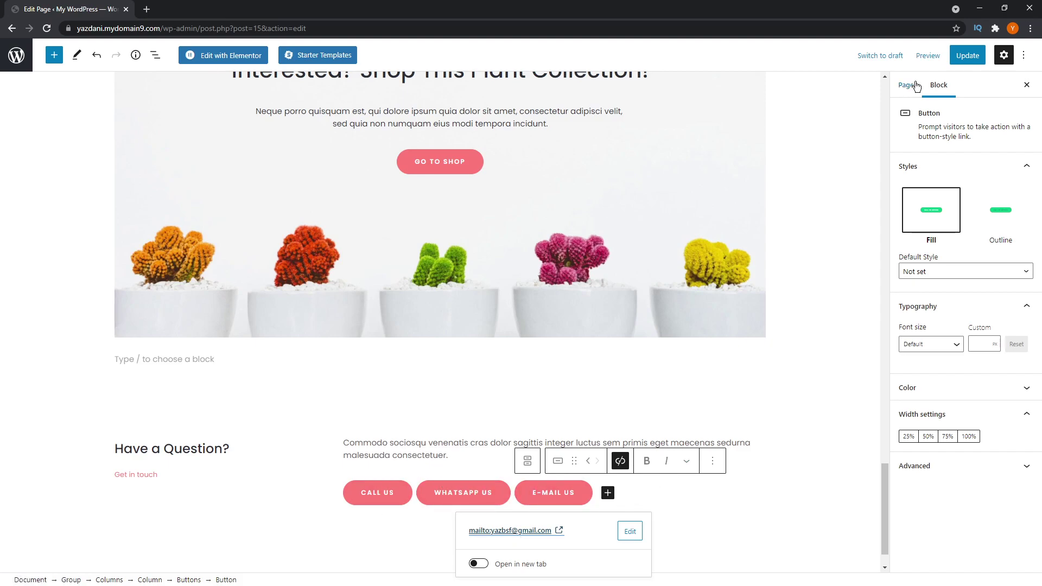
pyautogui.click(971, 60)
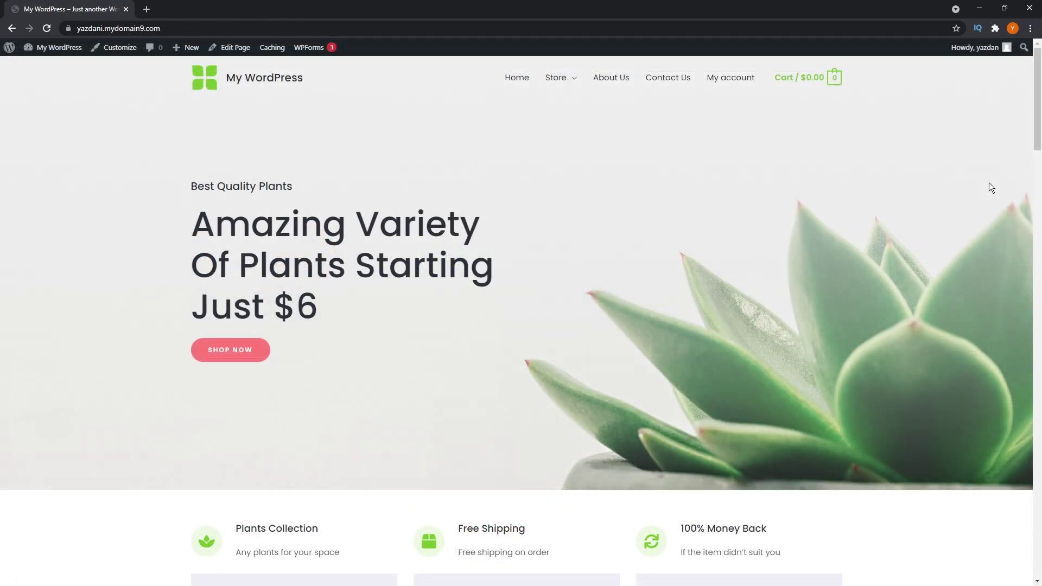
# - Scroll the live homepage down to Have a Question? and test the CALL US phone link
pyautogui.scroll(-20, 991, 188)
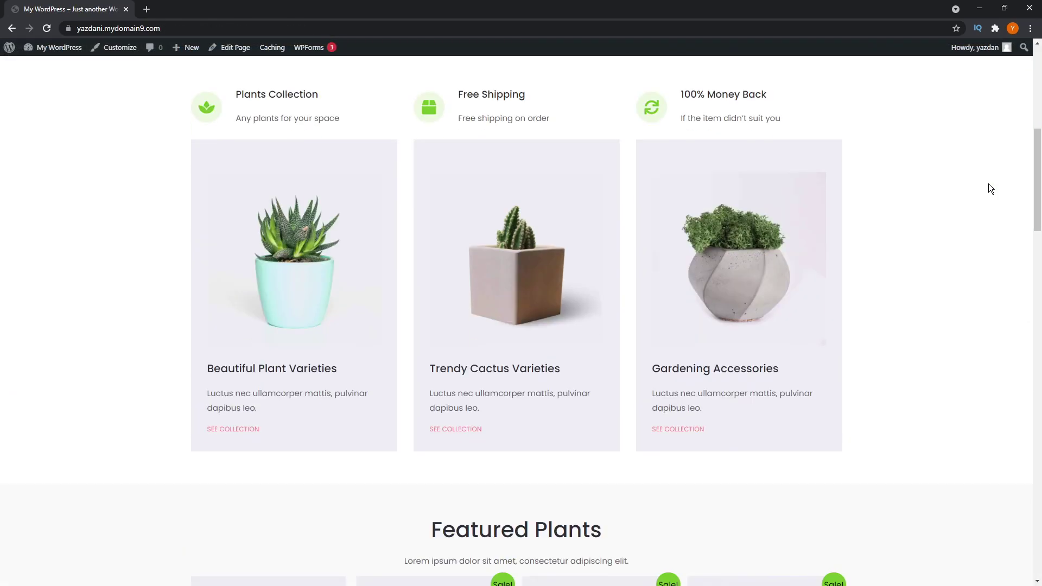
pyautogui.scroll(-15, 988, 196)
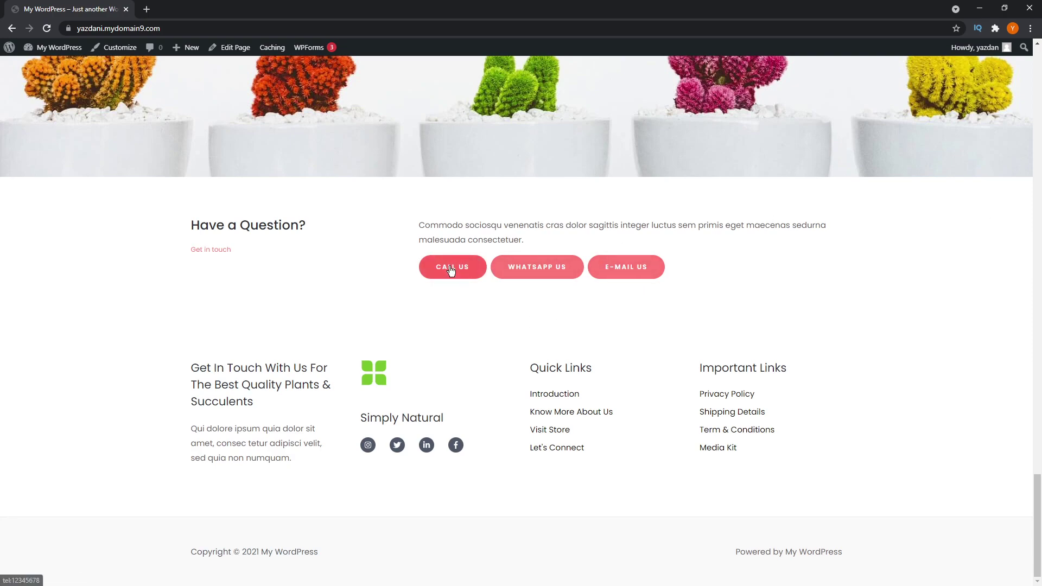
pyautogui.click(450, 267)
# - Follow WHATSAPP US on the live site, continue to the chat, then bring up the back-history list
pyautogui.click(521, 271)
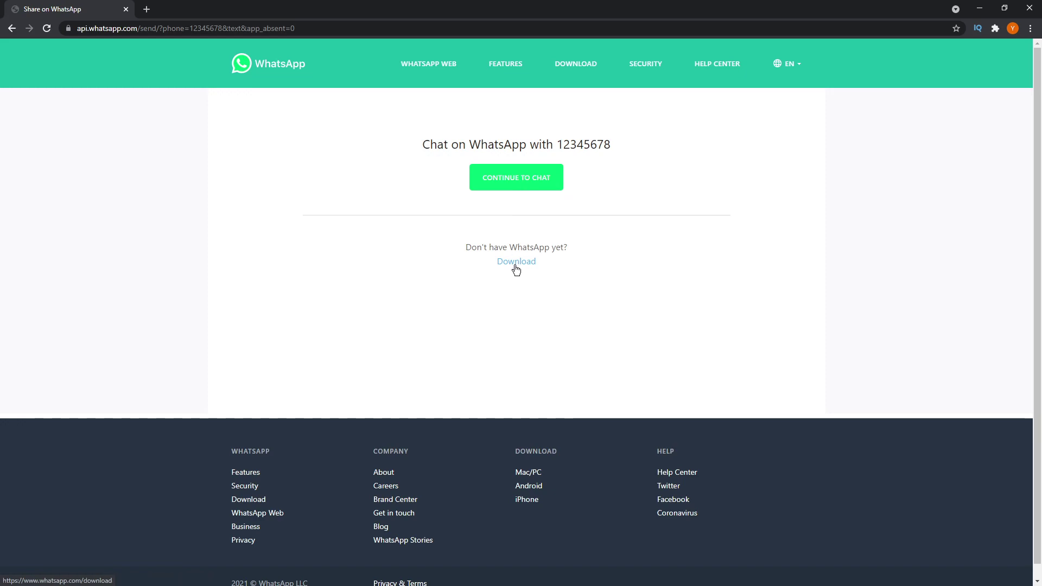
pyautogui.click(518, 187)
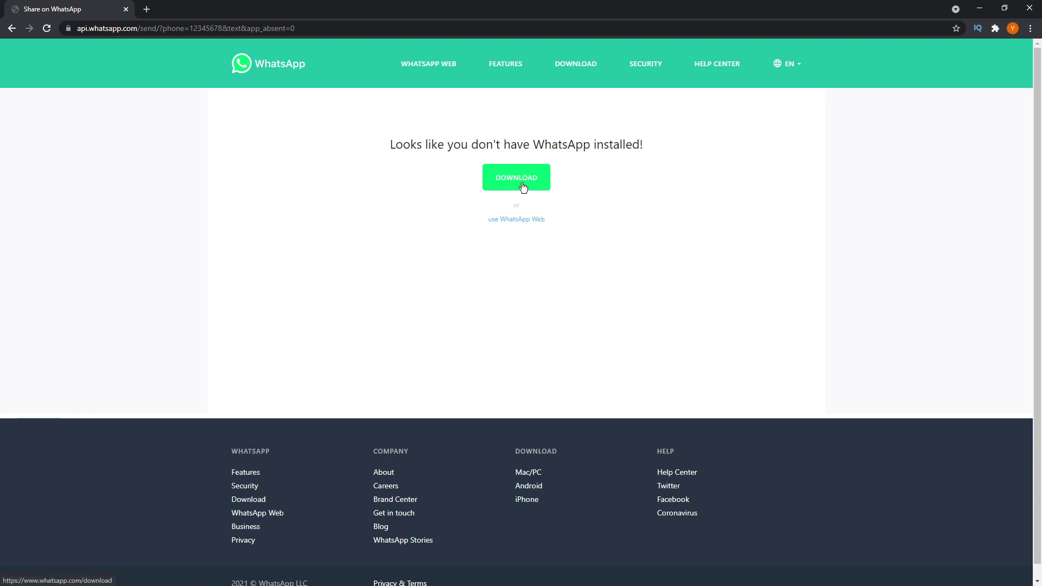
pyautogui.rightClick(14, 30)
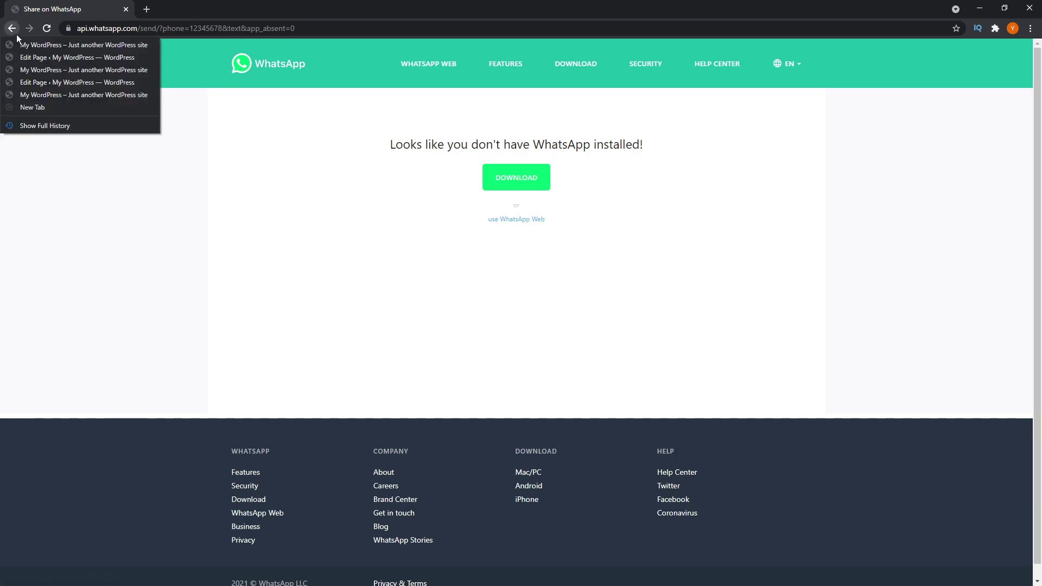
# - Return to the live homepage; on the phone, open WHATSAPP US in WhatsApp, set to Always
pyautogui.click(57, 69)
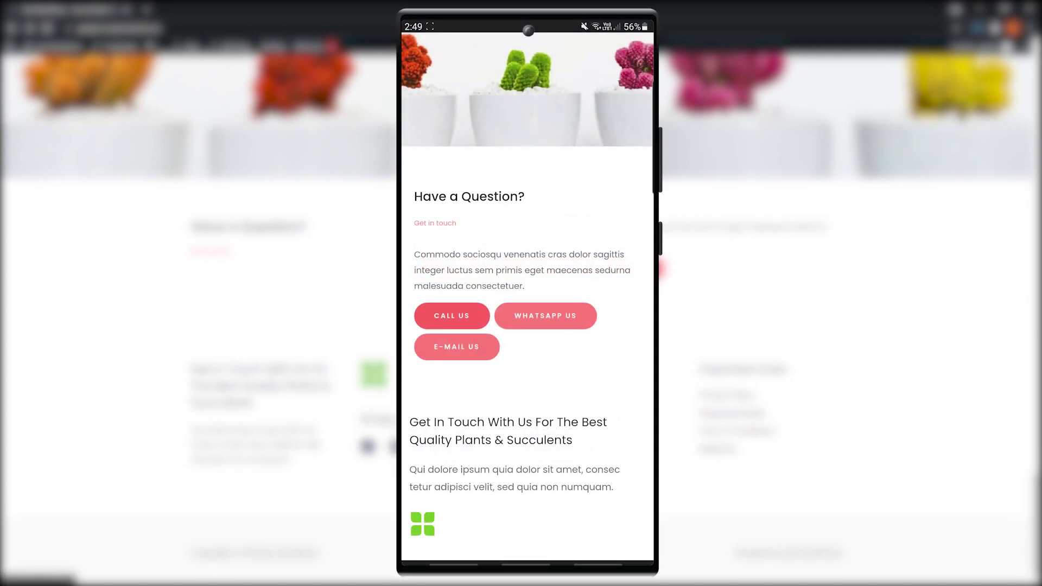
pyautogui.click(545, 315)
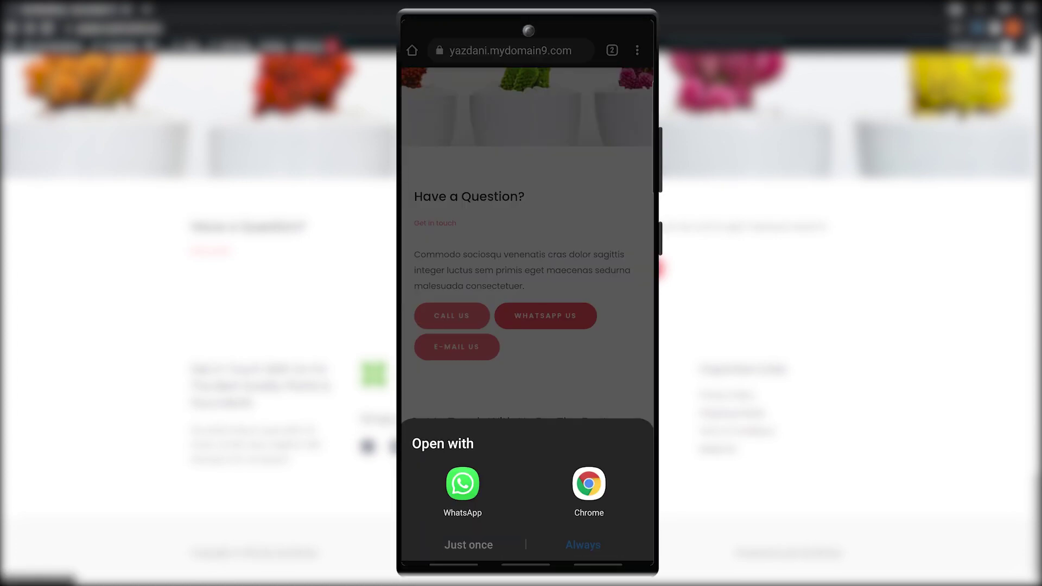
pyautogui.click(462, 483)
pyautogui.click(583, 544)
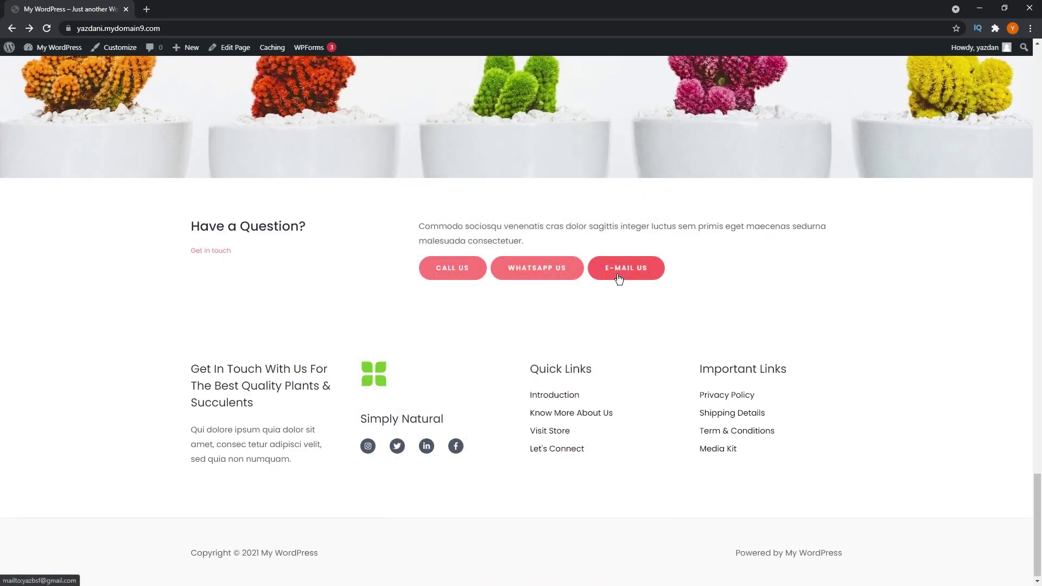
# - Test E-MAIL US on desktop, closing the Mail app, then on the phone in Gmail just once
pyautogui.click(619, 279)
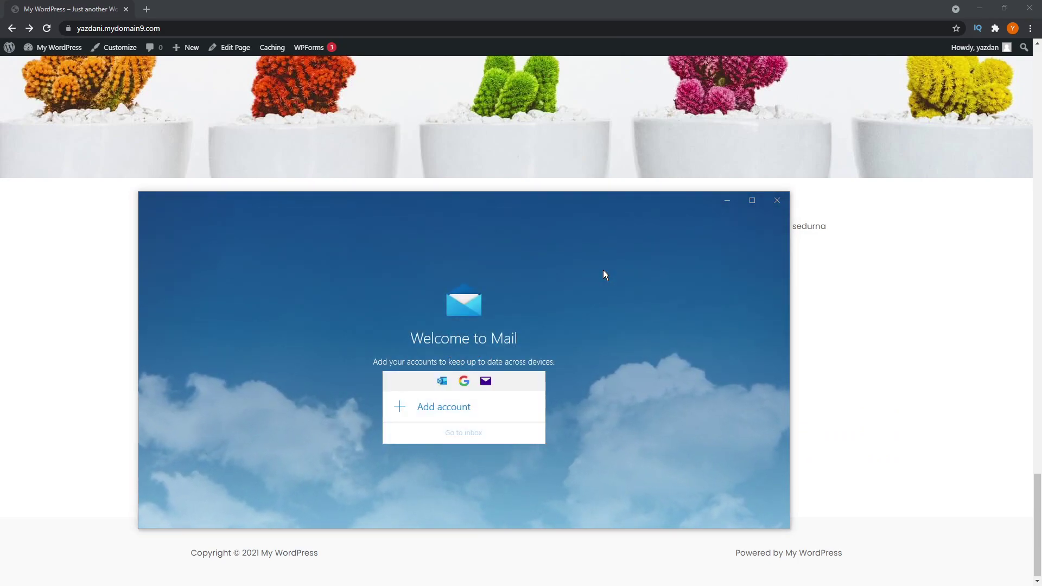
pyautogui.hotkey('alt', 'F4')
pyautogui.click(456, 347)
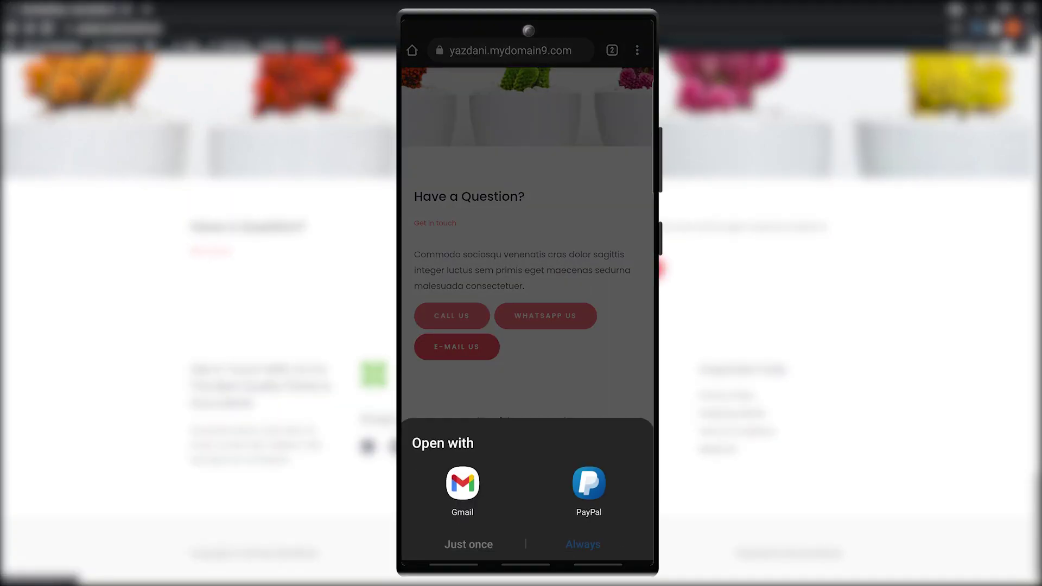
pyautogui.click(462, 483)
pyautogui.click(468, 545)
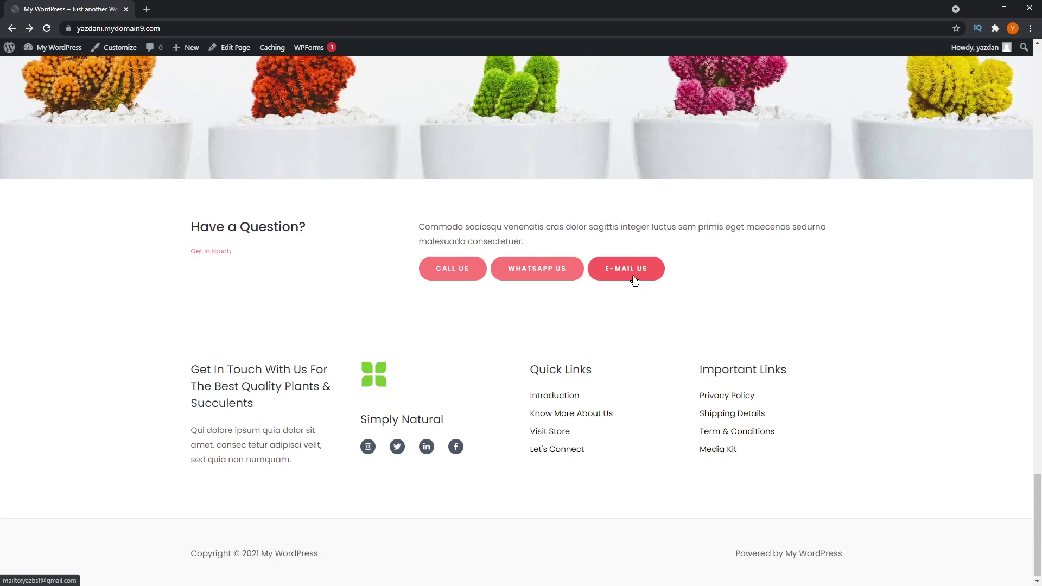
# - From Dashboard > Plugins > Add New, search for Buttonizer, install it and activate it
pyautogui.moveTo(51, 48)
pyautogui.click(51, 67)
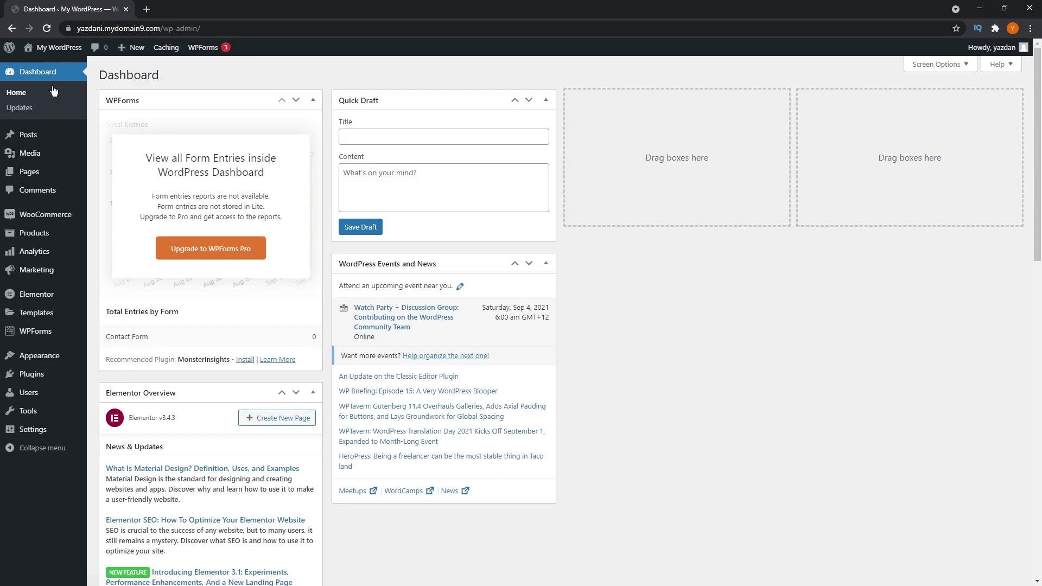
pyautogui.moveTo(39, 375)
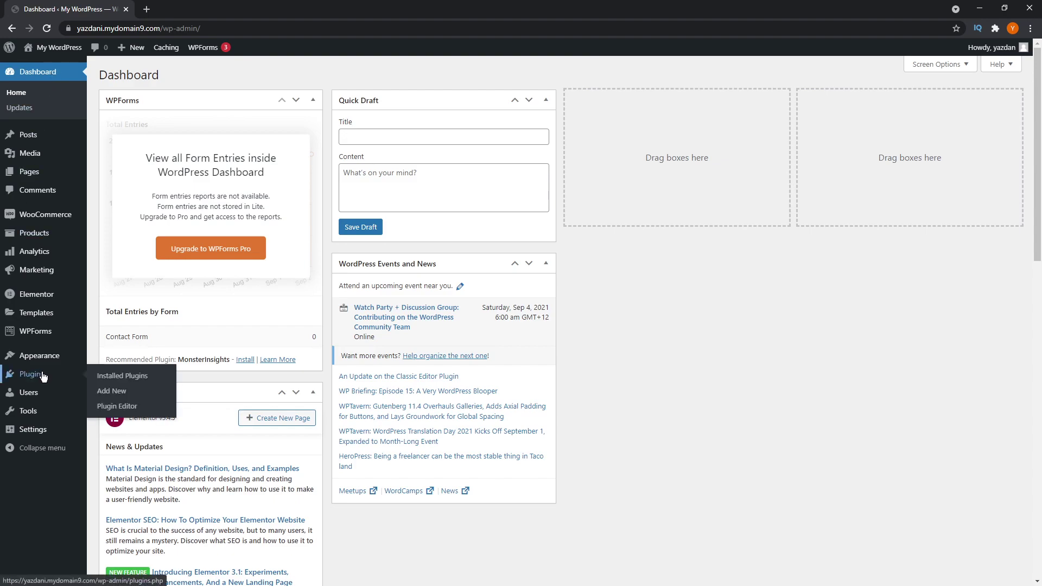
pyautogui.click(115, 393)
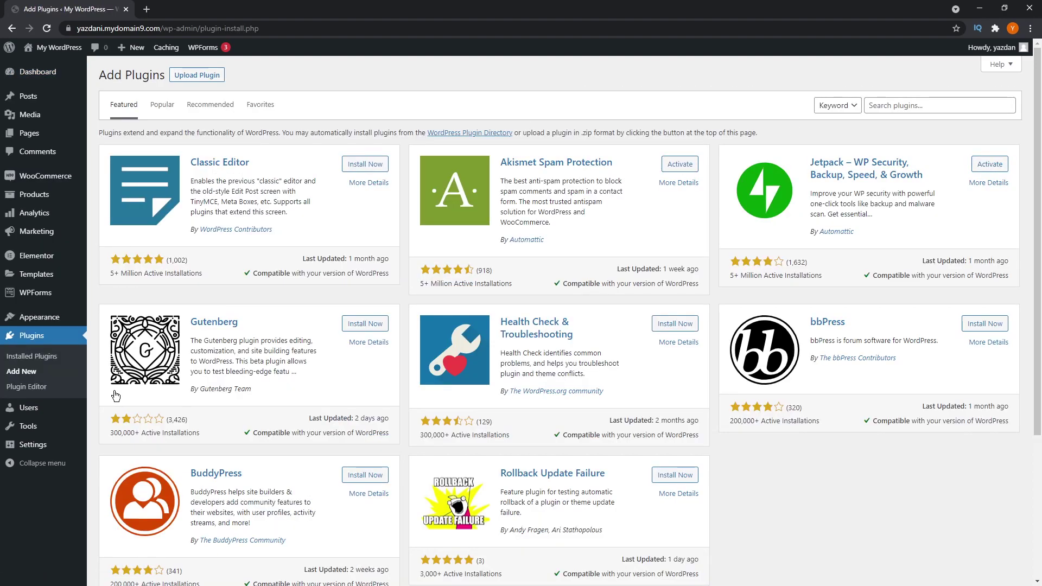
pyautogui.click(887, 106)
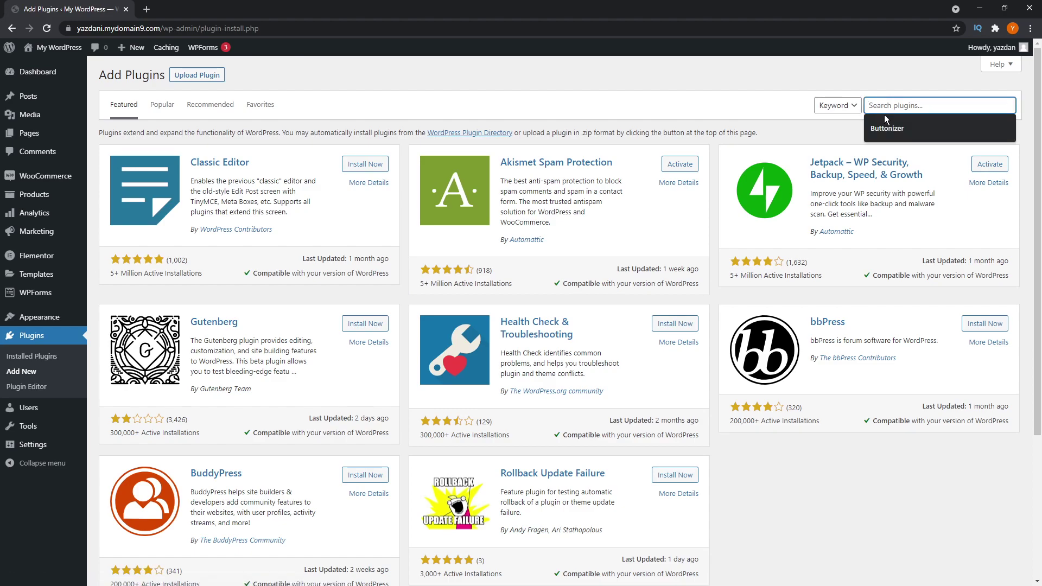
pyautogui.click(886, 128)
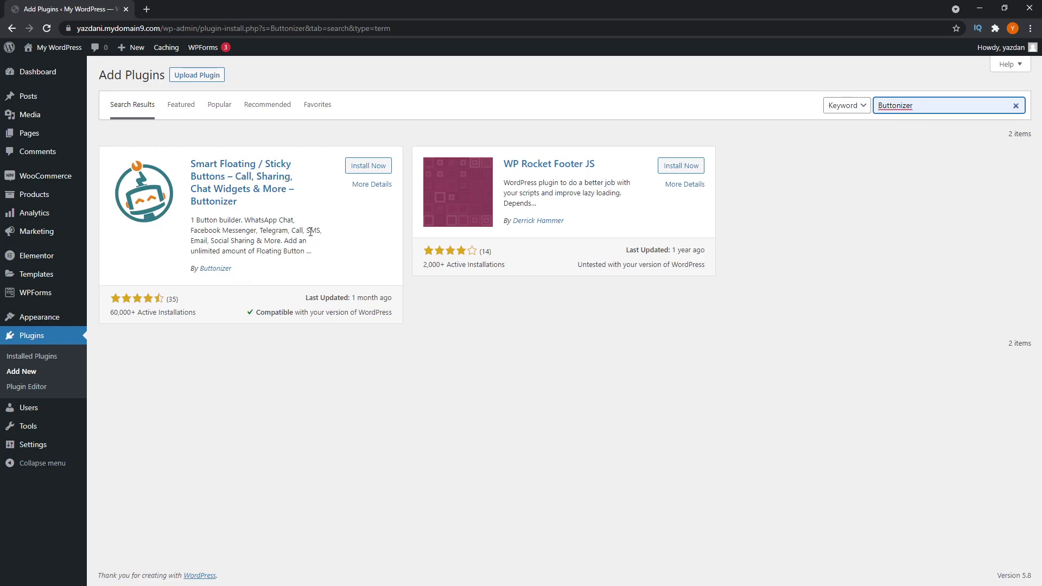
pyautogui.click(363, 170)
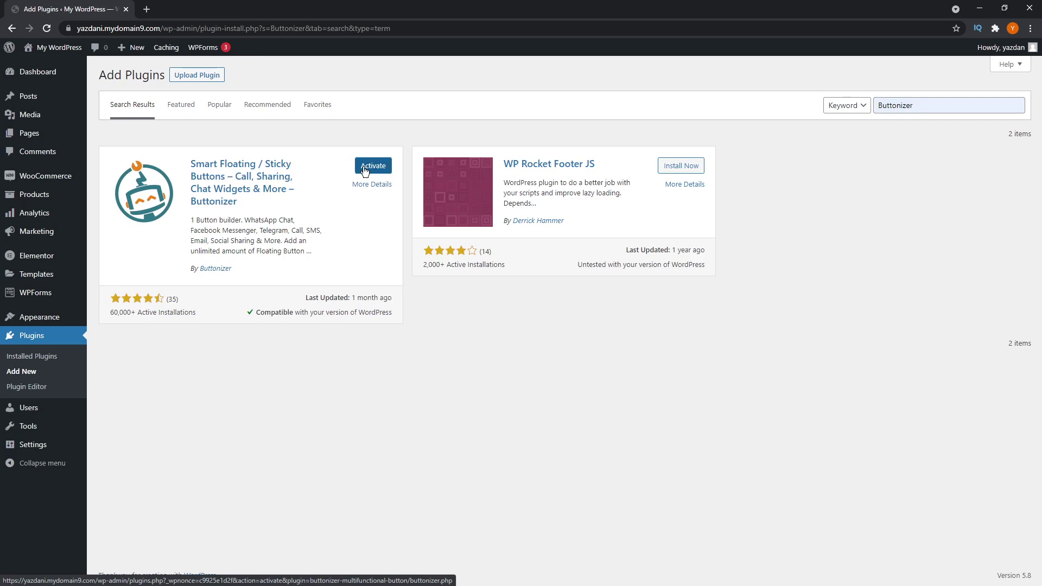
pyautogui.click(364, 166)
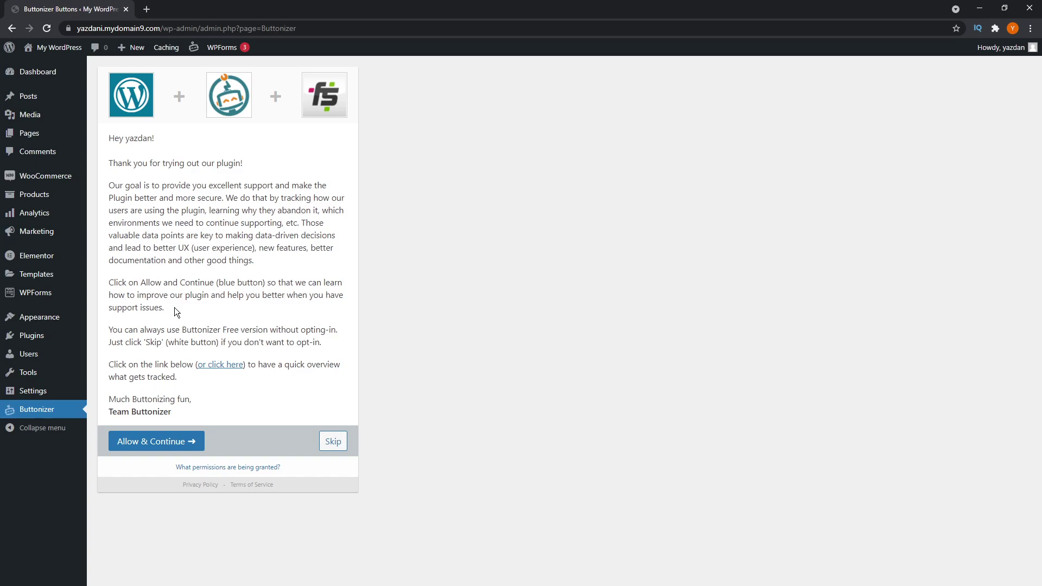
# - Skip the Buttonizer usage-data opt-in so the button editor opens
pyautogui.click(334, 441)
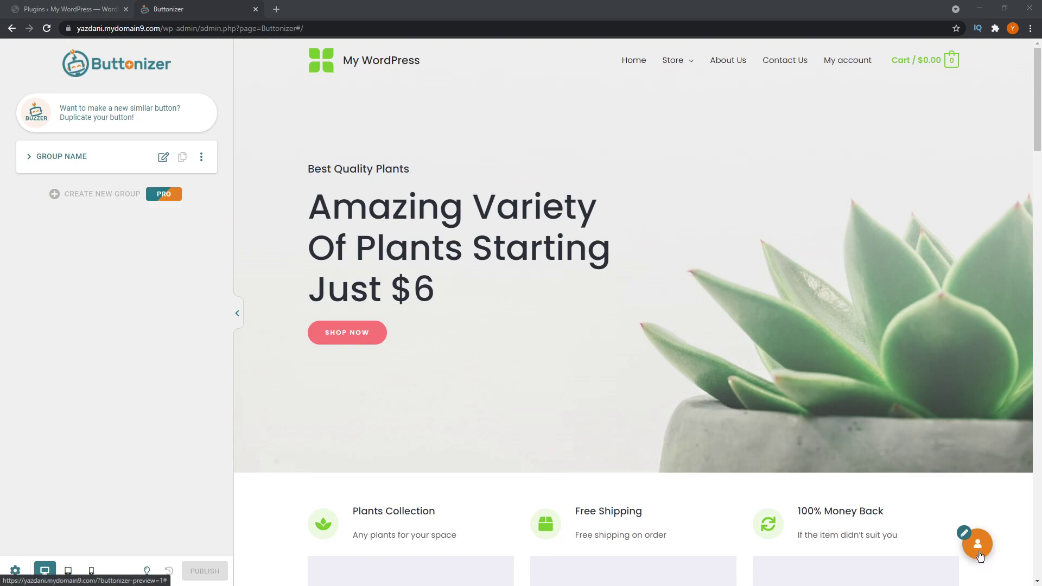
# - Rename the button group to 'Click to Call'
pyautogui.moveTo(989, 540)
pyautogui.click(202, 157)
pyautogui.click(185, 158)
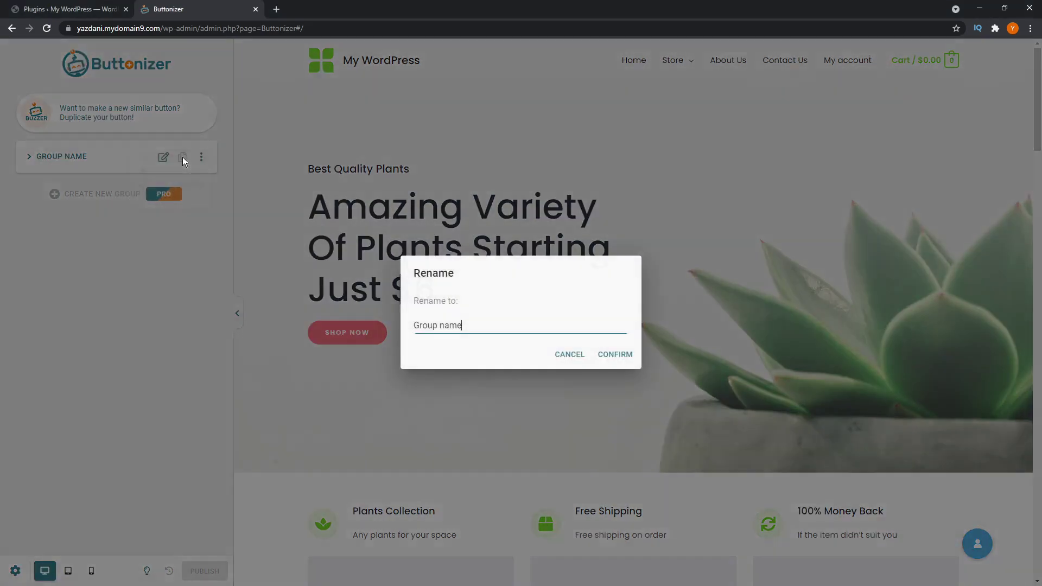
pyautogui.hotkey('ctrl', 'a')
pyautogui.write('Click to Call')
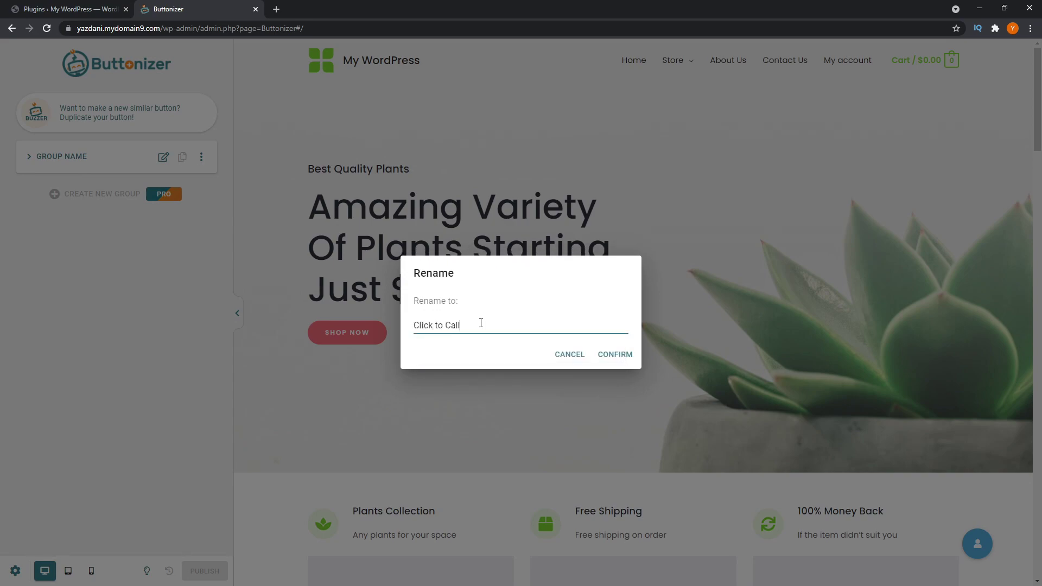
pyautogui.click(607, 356)
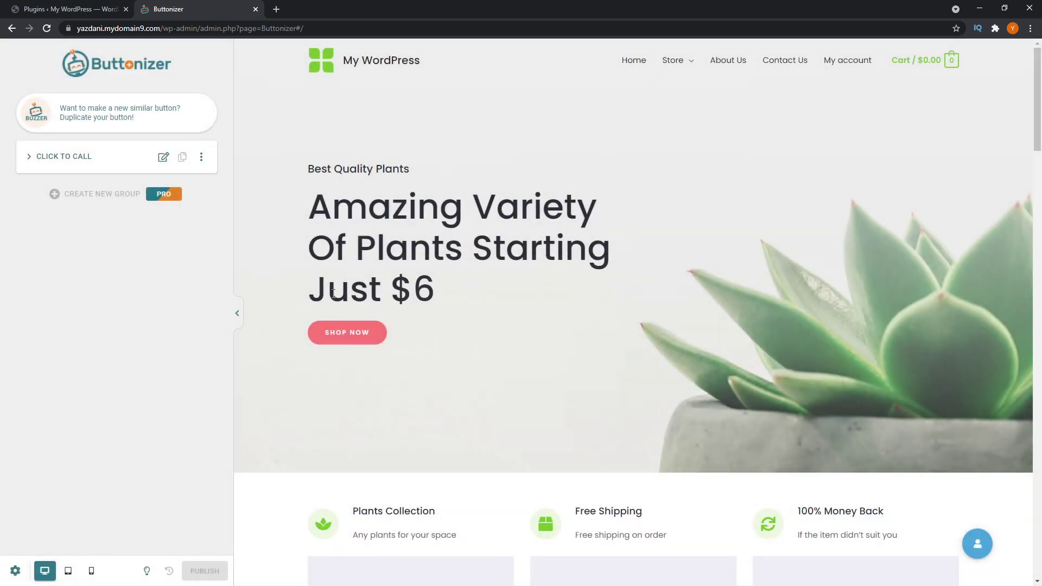
# - Add a new button named 'Call Us' to the Click to Call group
pyautogui.click(30, 158)
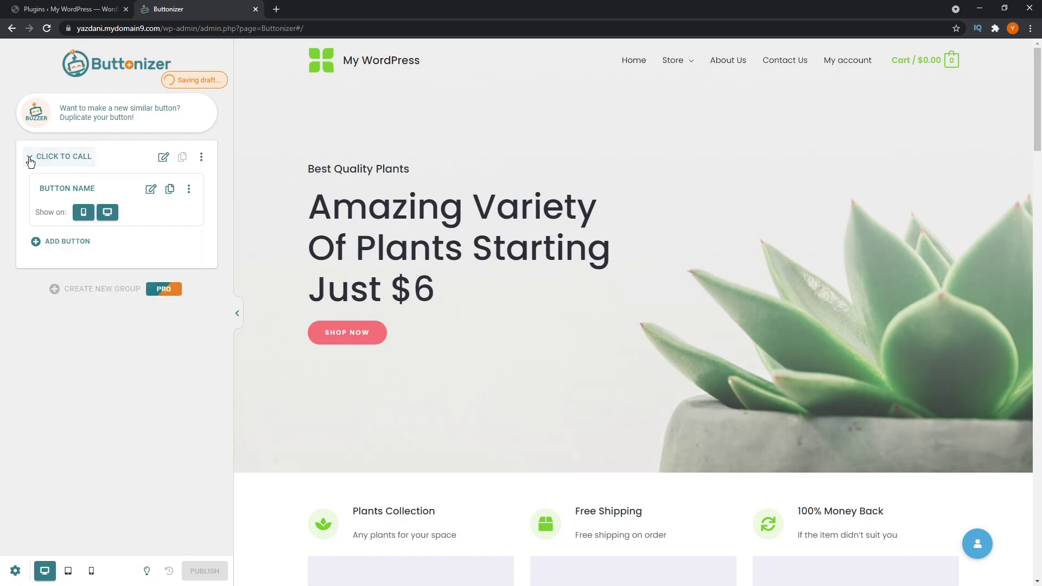
pyautogui.click(54, 241)
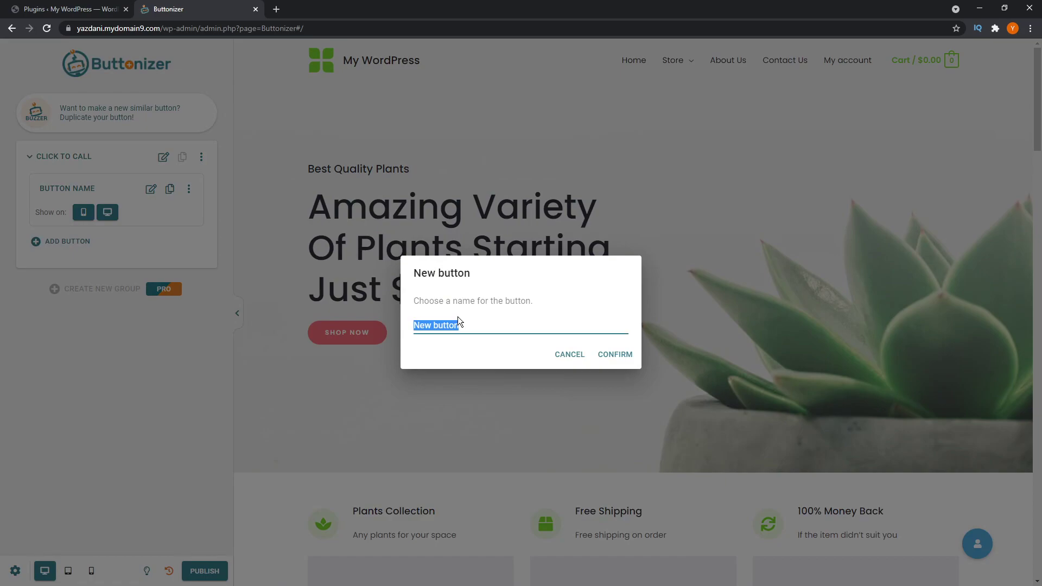
pyautogui.write('Call Us')
pyautogui.click(618, 353)
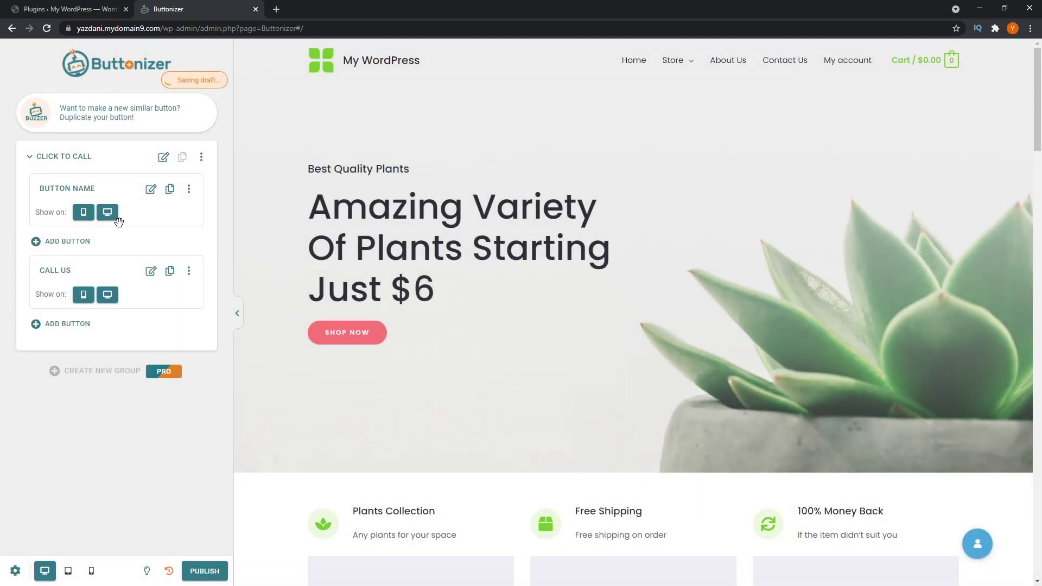
# - Rename the unnamed first button to 'WhatsApp Us', then return to the group's settings
pyautogui.click(974, 551)
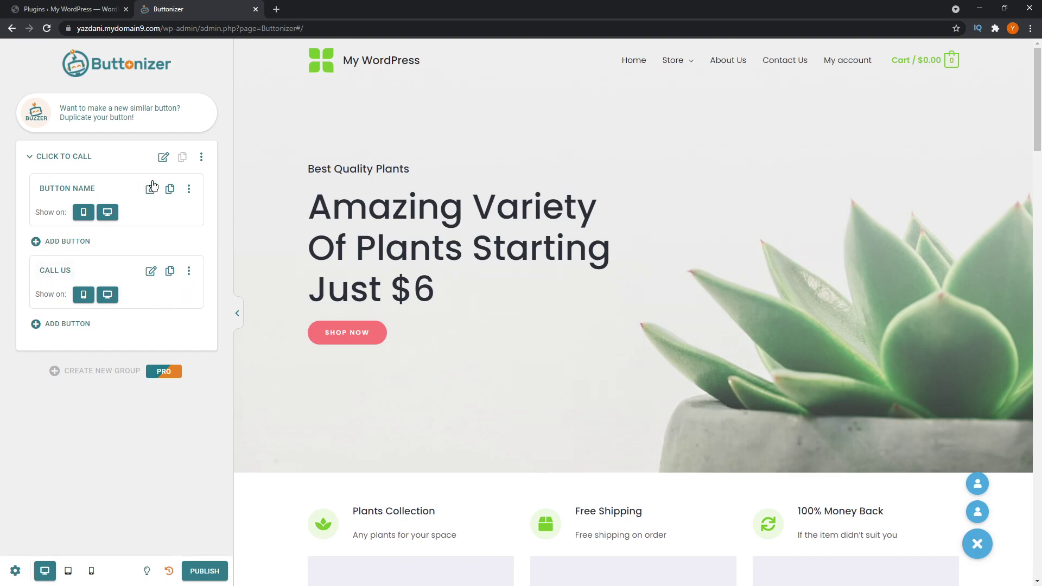
pyautogui.click(189, 190)
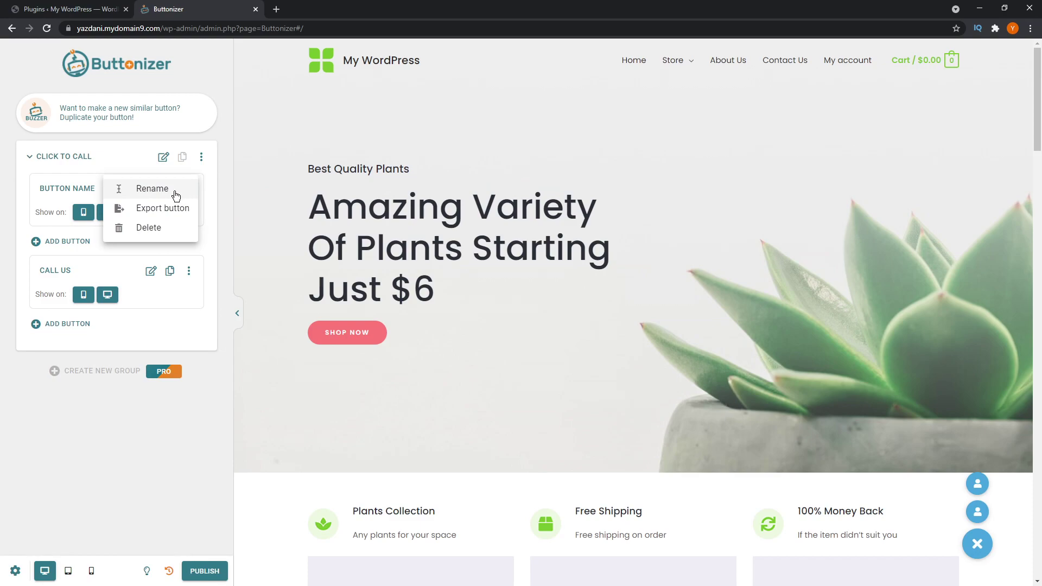
pyautogui.click(163, 189)
pyautogui.hotkey('ctrl', 'a')
pyautogui.press('BackSpace')
pyautogui.write('WhatsApp Us')
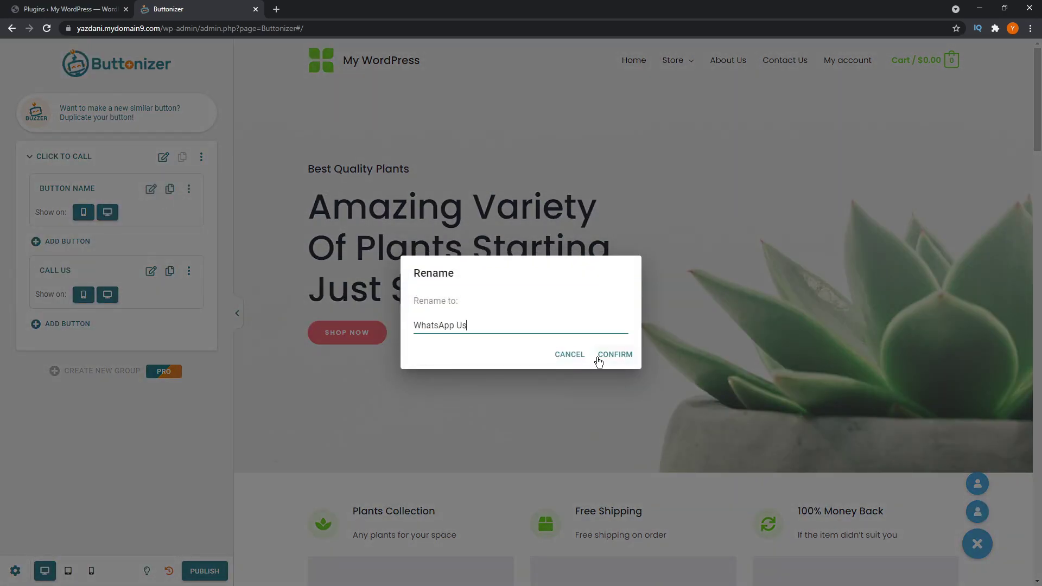
pyautogui.click(602, 356)
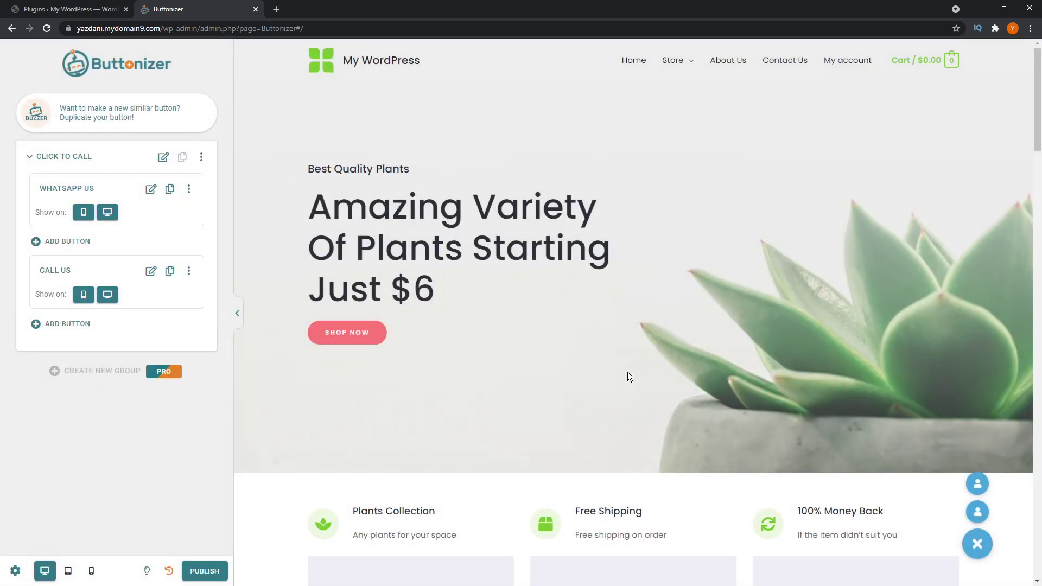
pyautogui.moveTo(976, 515)
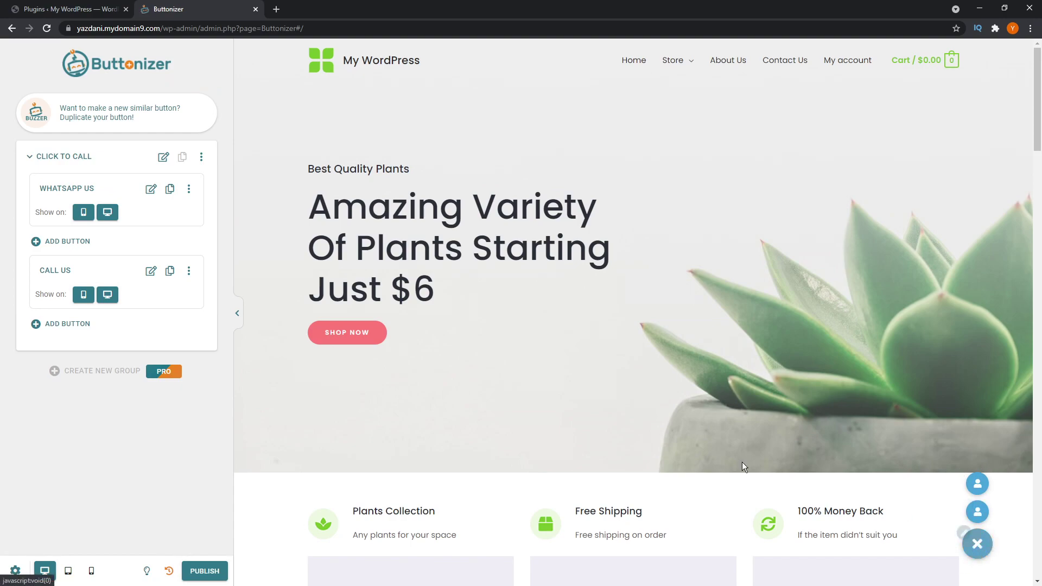
pyautogui.click(163, 158)
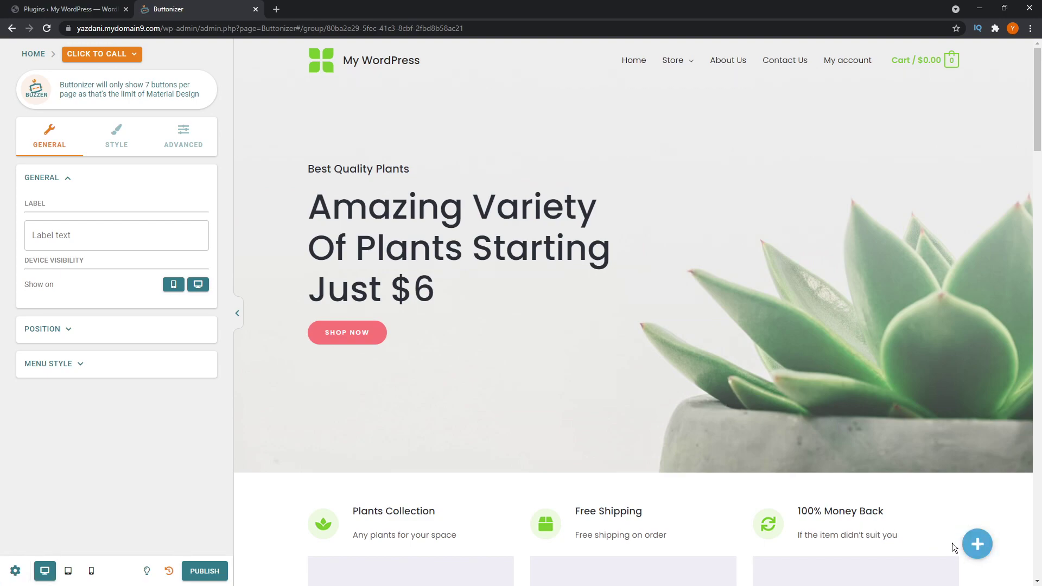
# - Set the group's label text to 'Need help?'
pyautogui.click(165, 240)
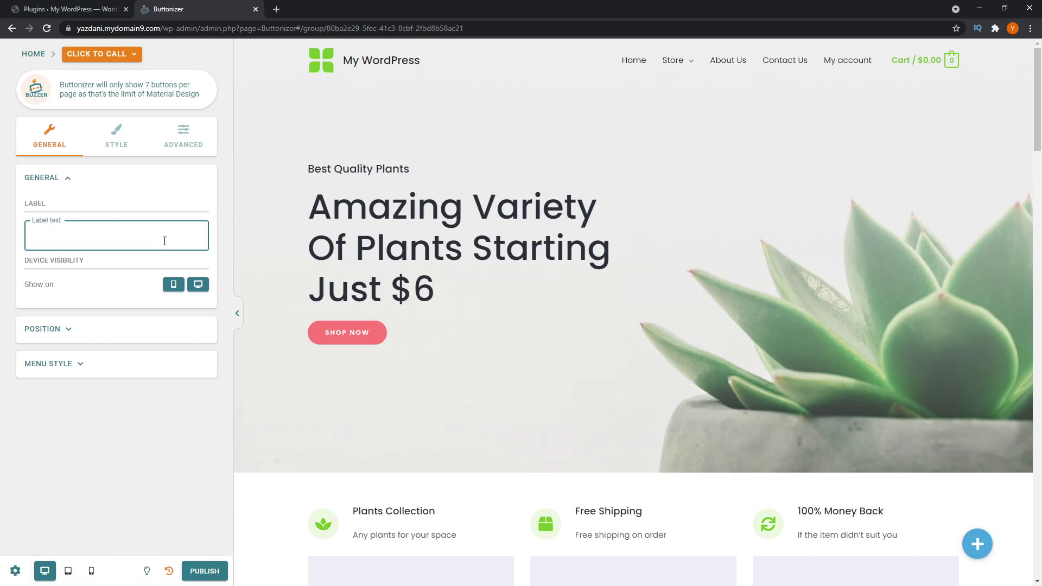
pyautogui.write('Need help?')
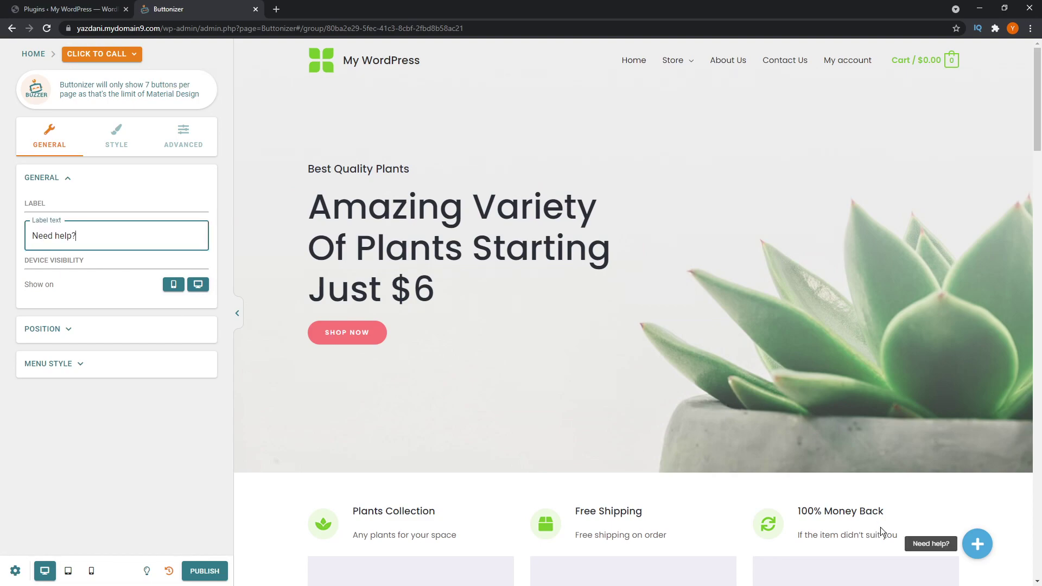
pyautogui.click(943, 569)
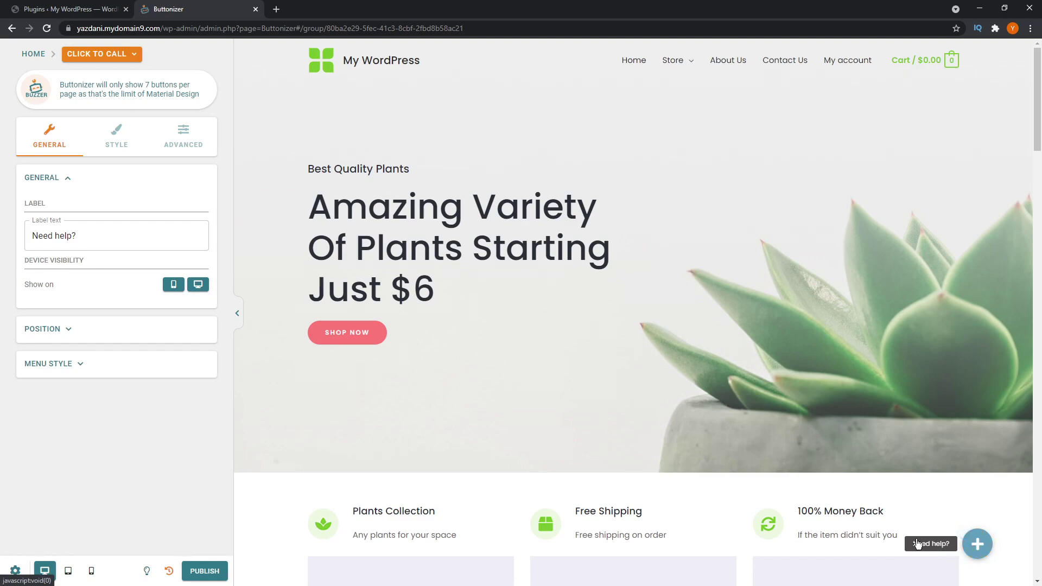
# - Try a centred position, then put the floating button back at right and bottom
pyautogui.click(78, 330)
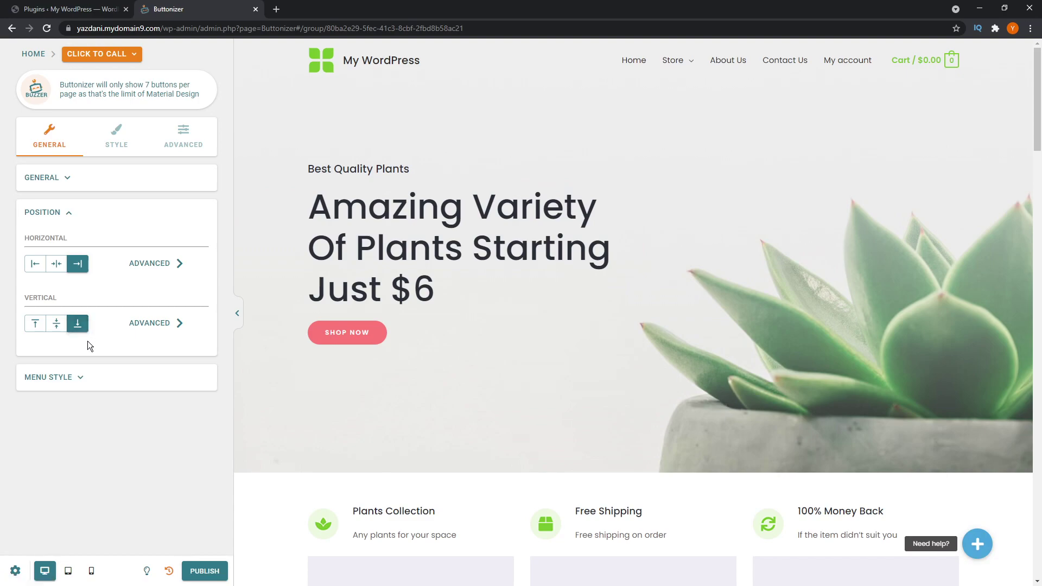
pyautogui.click(56, 324)
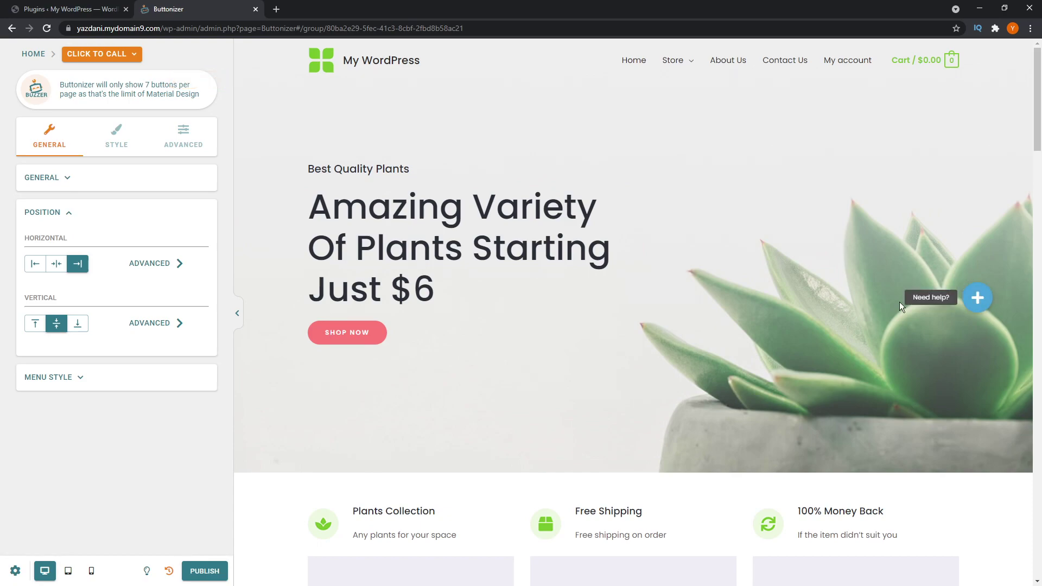
pyautogui.click(59, 267)
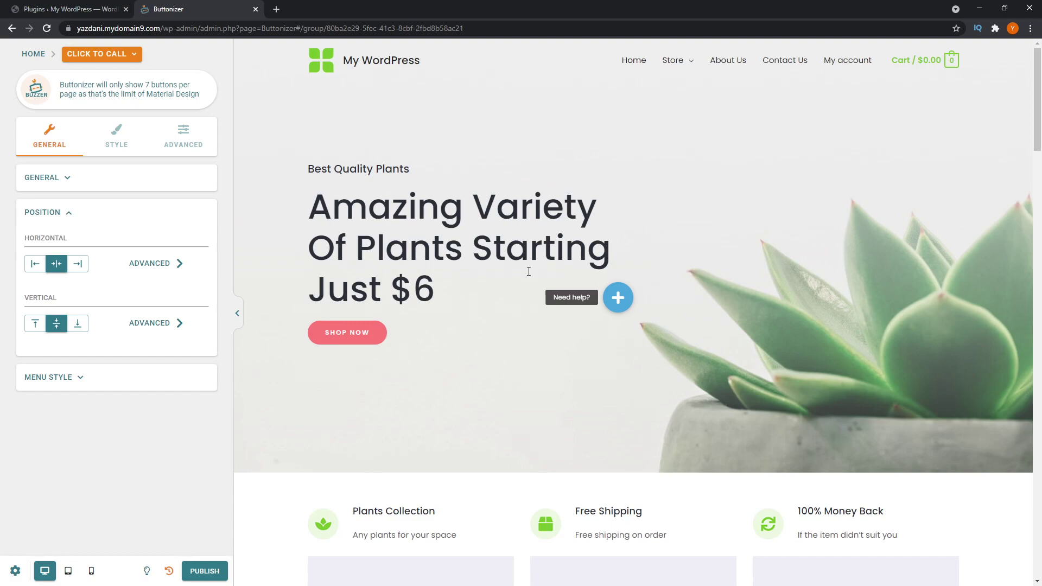
pyautogui.scroll(-3, 533, 314)
pyautogui.scroll(3, 533, 315)
pyautogui.scroll(-7, 533, 315)
pyautogui.scroll(7, 533, 315)
pyautogui.scroll(1, 533, 316)
pyautogui.click(77, 265)
pyautogui.click(78, 325)
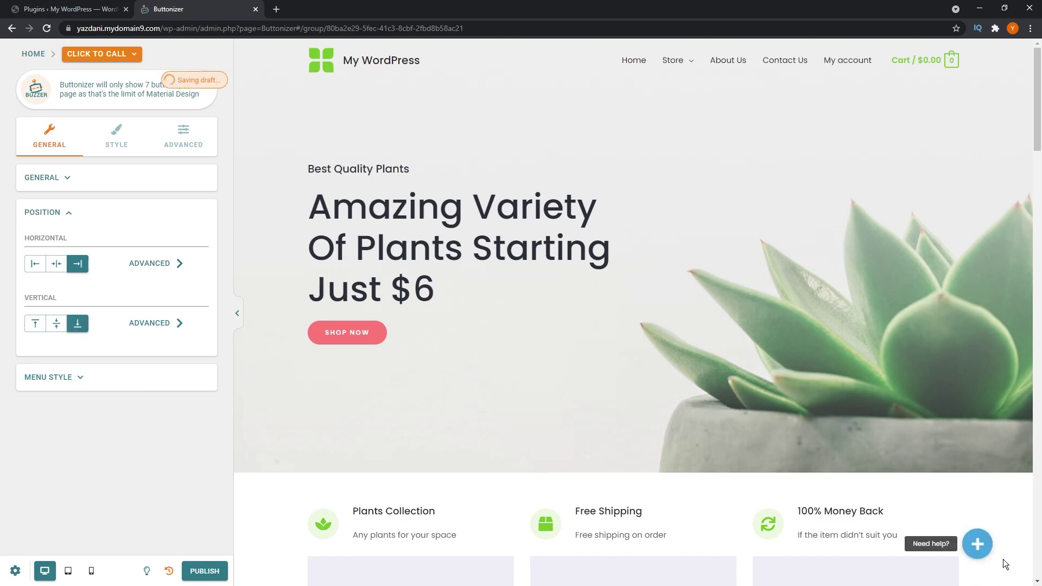
pyautogui.click(70, 382)
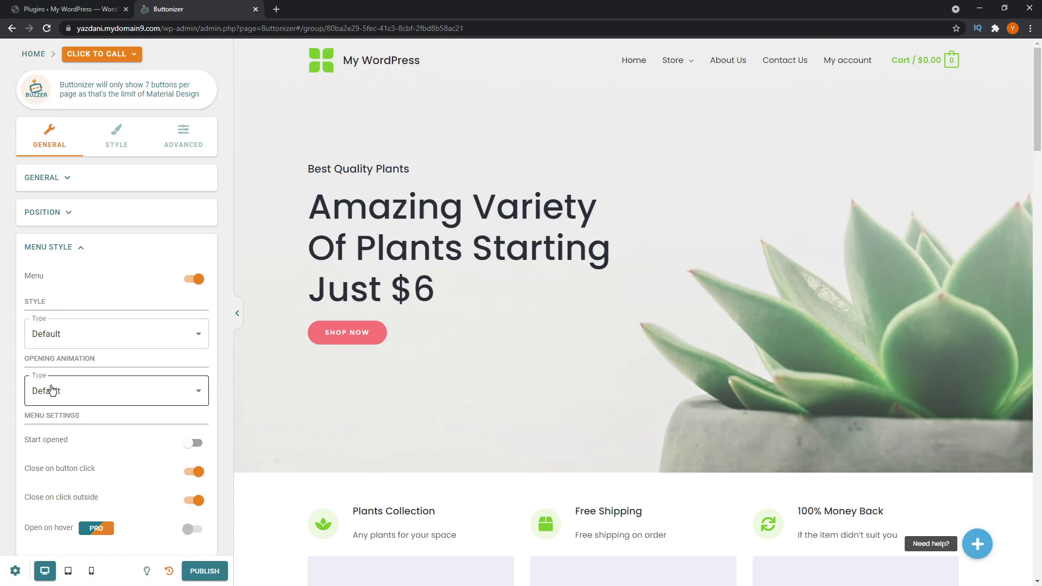
# - Try the Square and Rectangle menu styles, then revert to Default
pyautogui.click(109, 328)
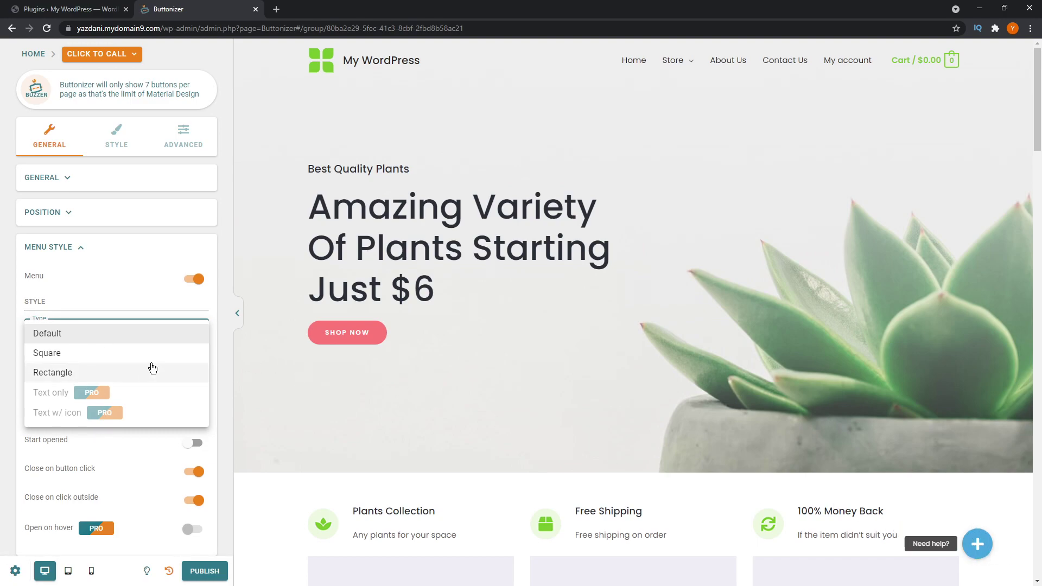
pyautogui.click(81, 353)
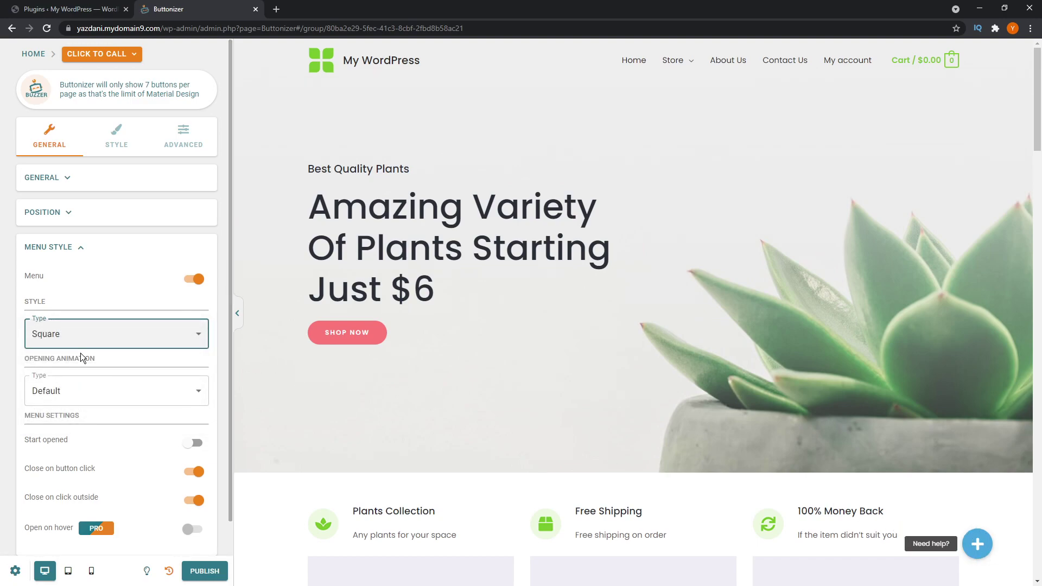
pyautogui.click(86, 347)
pyautogui.click(79, 353)
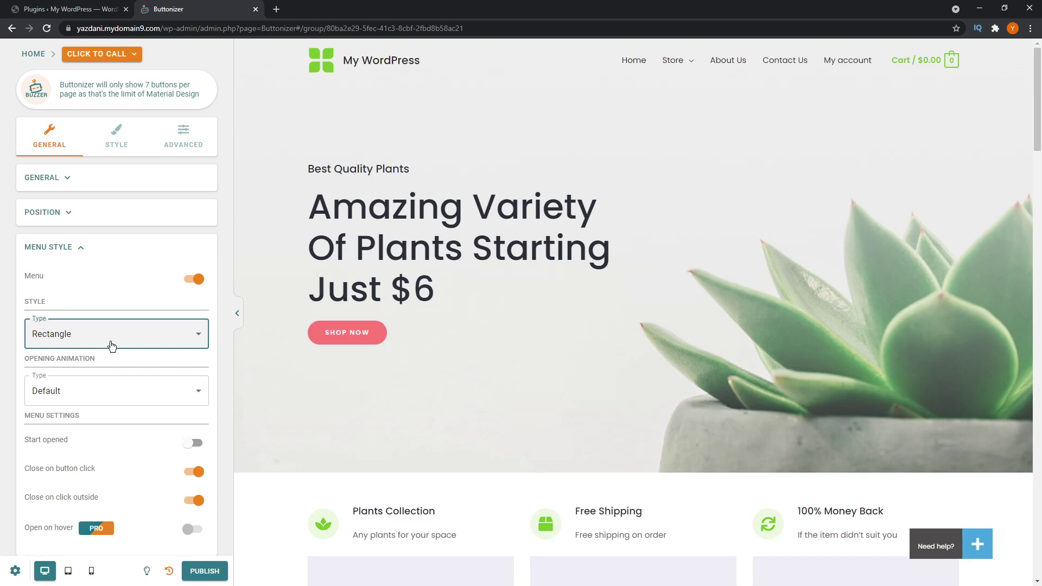
pyautogui.click(153, 337)
pyautogui.click(87, 293)
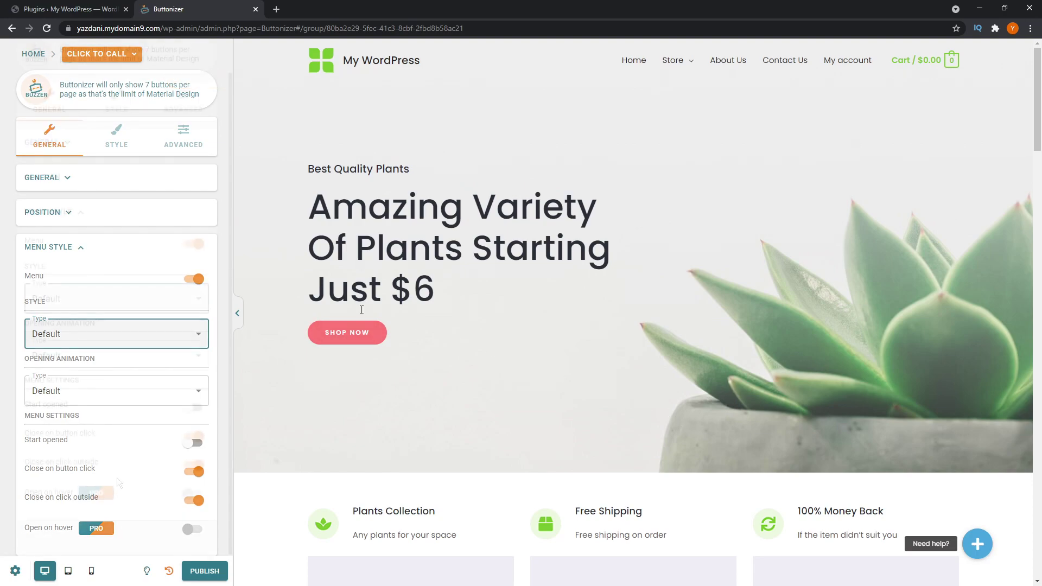
# - Turn Start opened on and back off so the menu starts closed
pyautogui.scroll(-2, 82, 396)
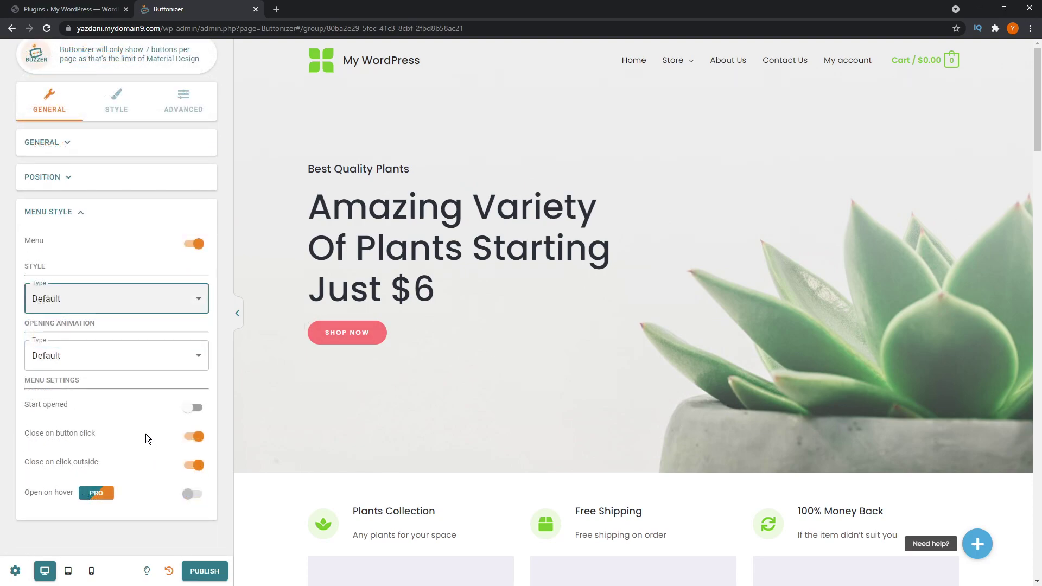
pyautogui.click(186, 407)
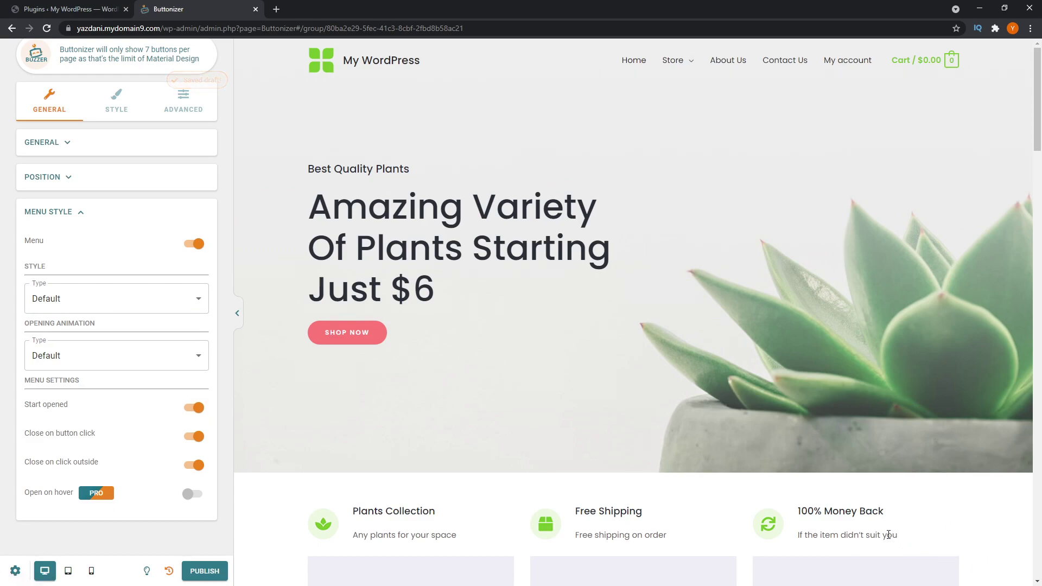
pyautogui.click(195, 408)
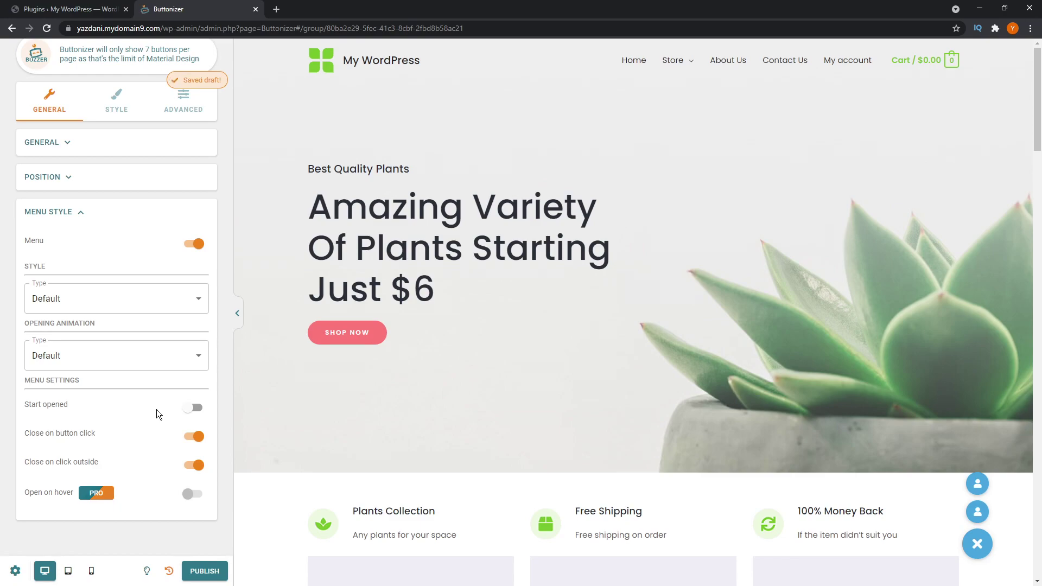
pyautogui.click(125, 113)
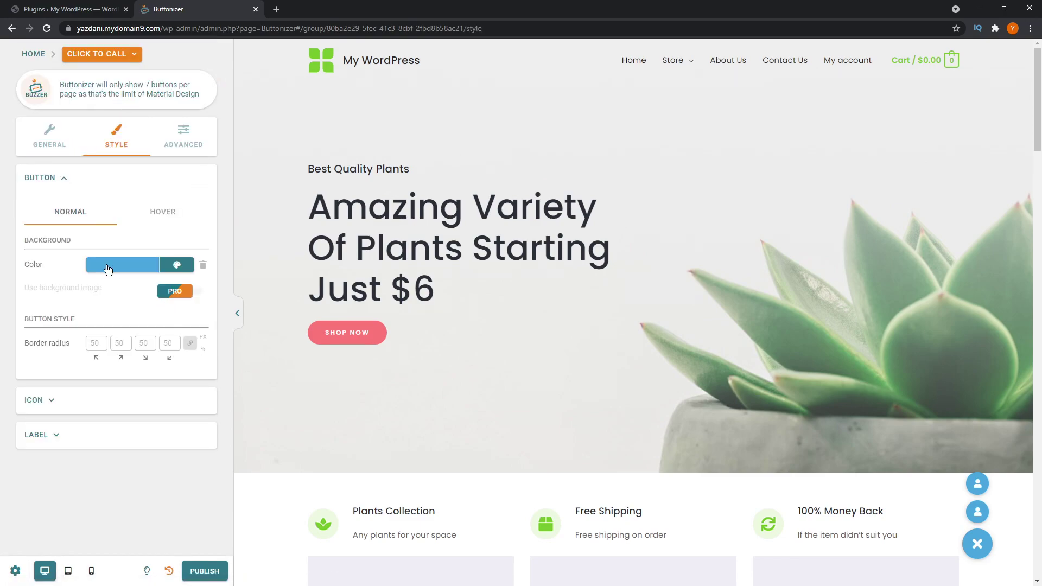
# - Set the button's normal background colour to light red #E07373
pyautogui.click(110, 269)
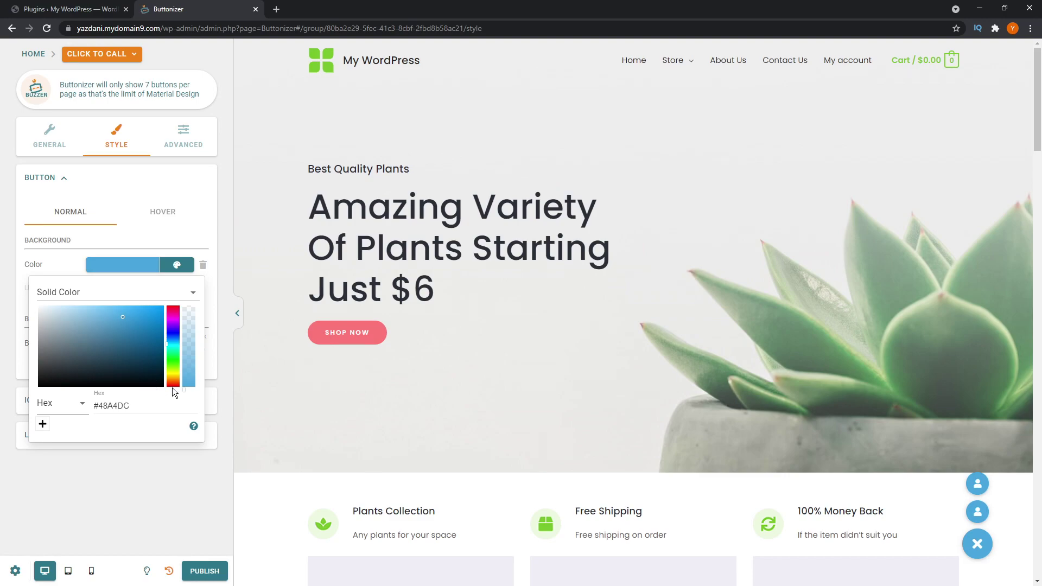
pyautogui.moveTo(172, 379); pyautogui.dragTo(172, 387)
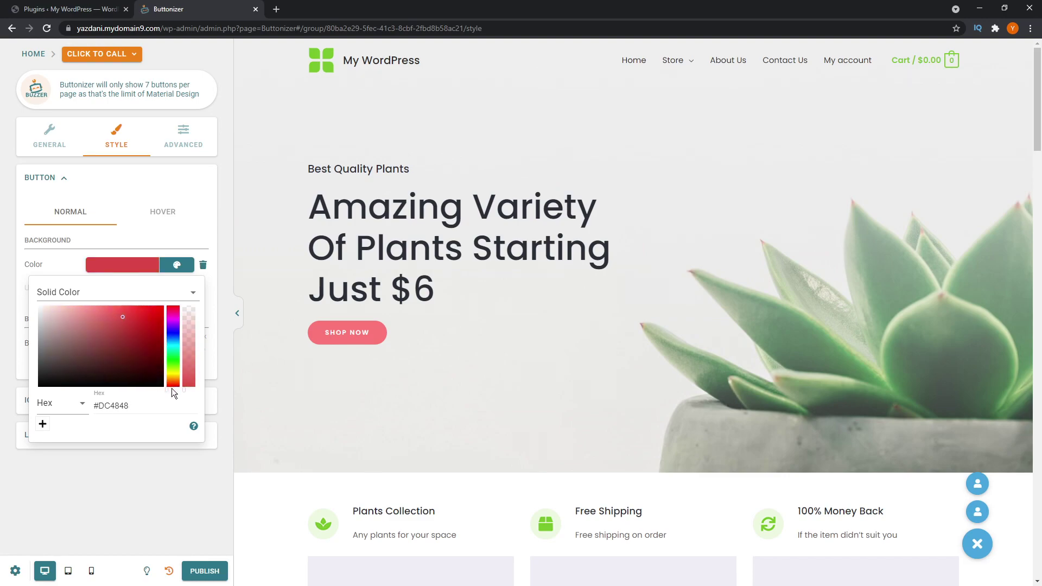
pyautogui.click(99, 315)
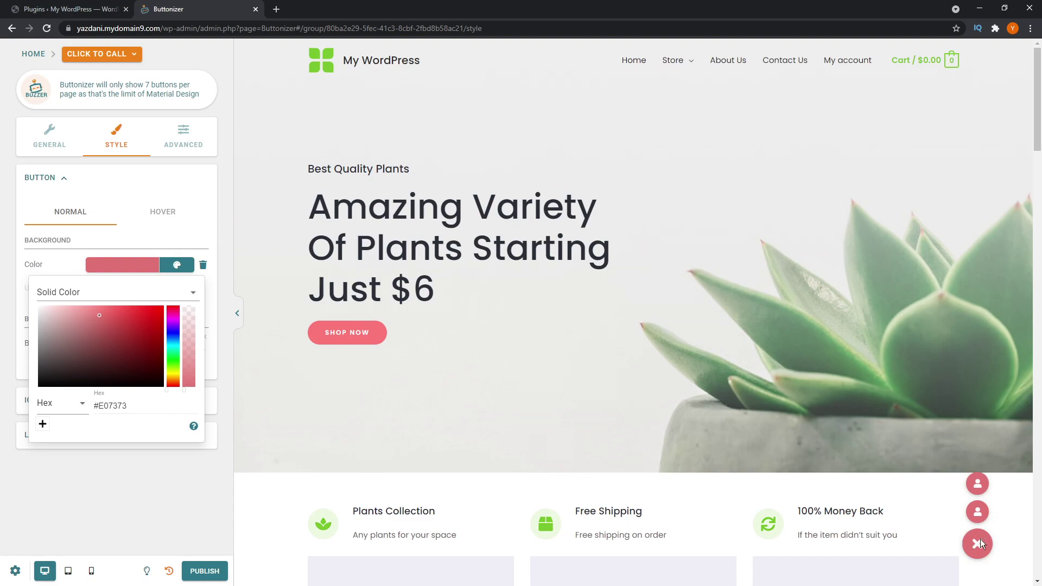
pyautogui.click(188, 239)
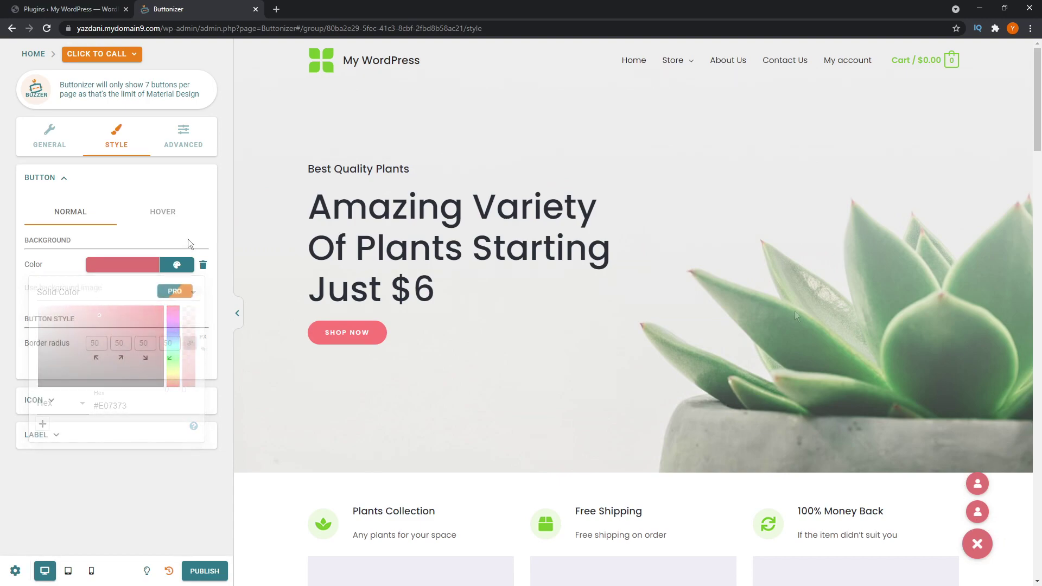
# - Set the hover background colour to green #A8D672
pyautogui.click(167, 218)
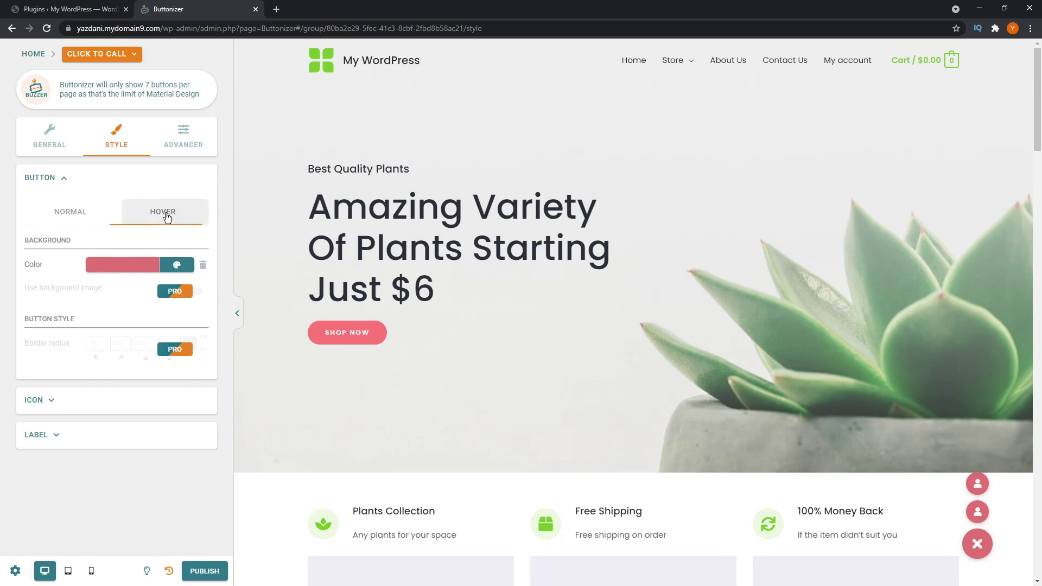
pyautogui.click(129, 266)
pyautogui.moveTo(173, 359); pyautogui.dragTo(174, 367)
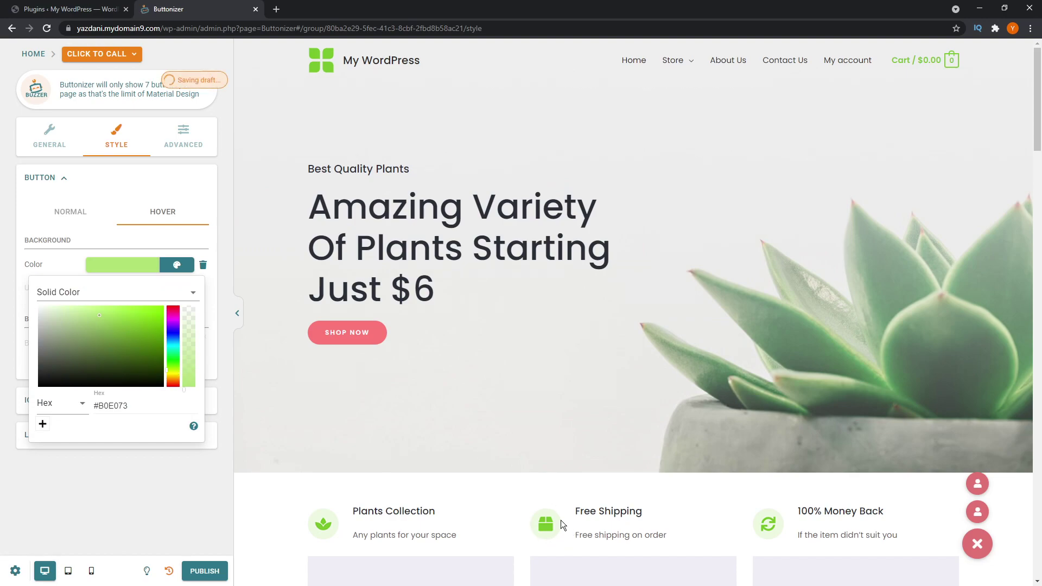
pyautogui.click(167, 486)
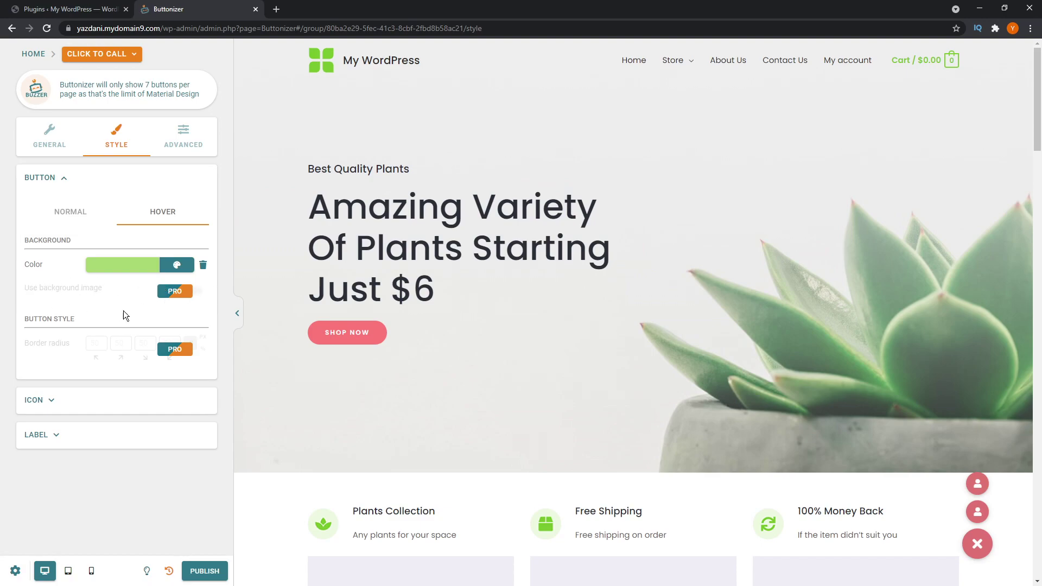
pyautogui.click(53, 402)
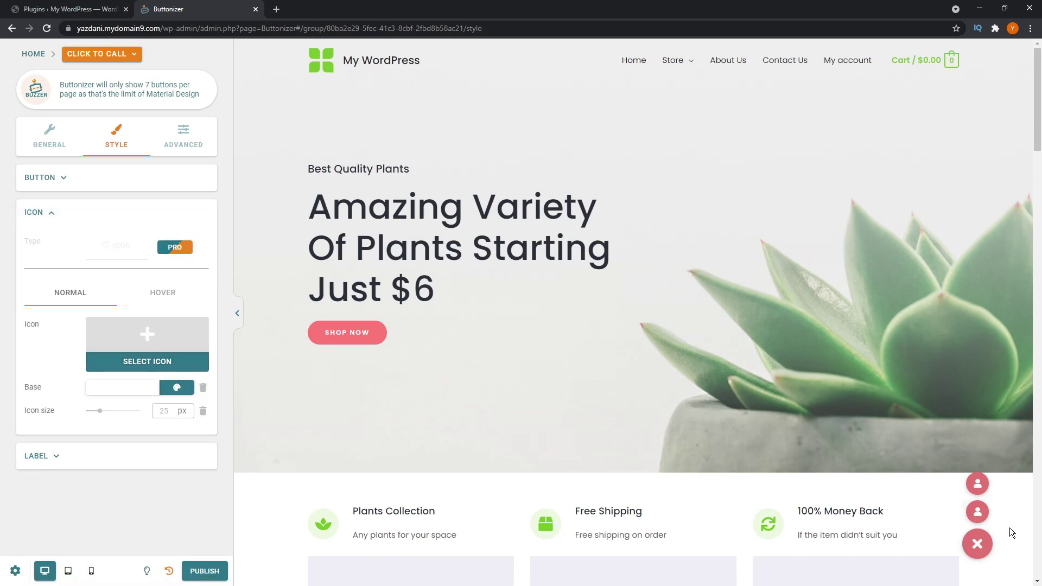
# - Search icons for 'phon' and give the group's button the phone icon
pyautogui.click(175, 363)
pyautogui.click(354, 193)
pyautogui.write('phon')
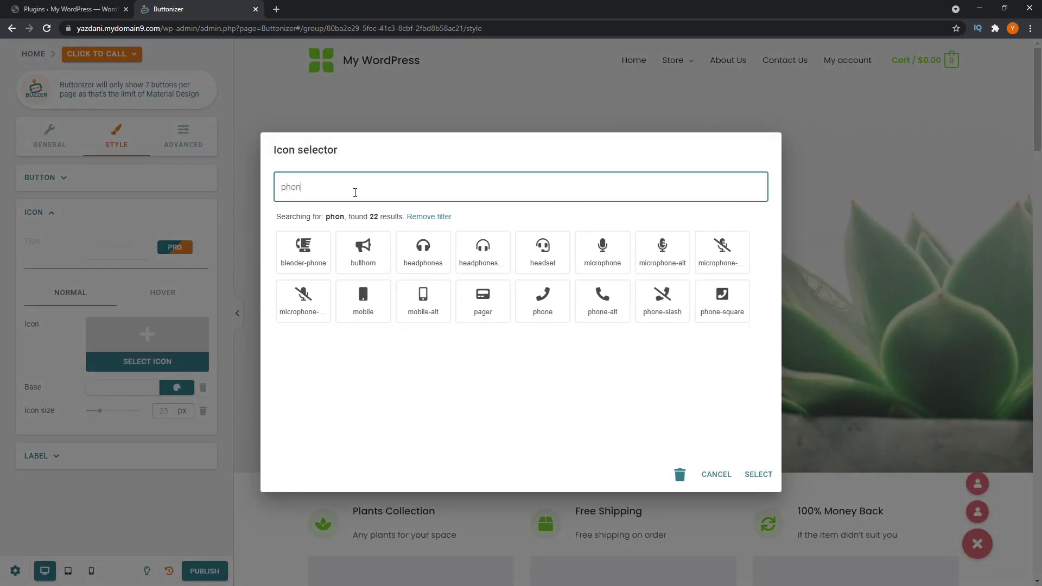
pyautogui.click(546, 298)
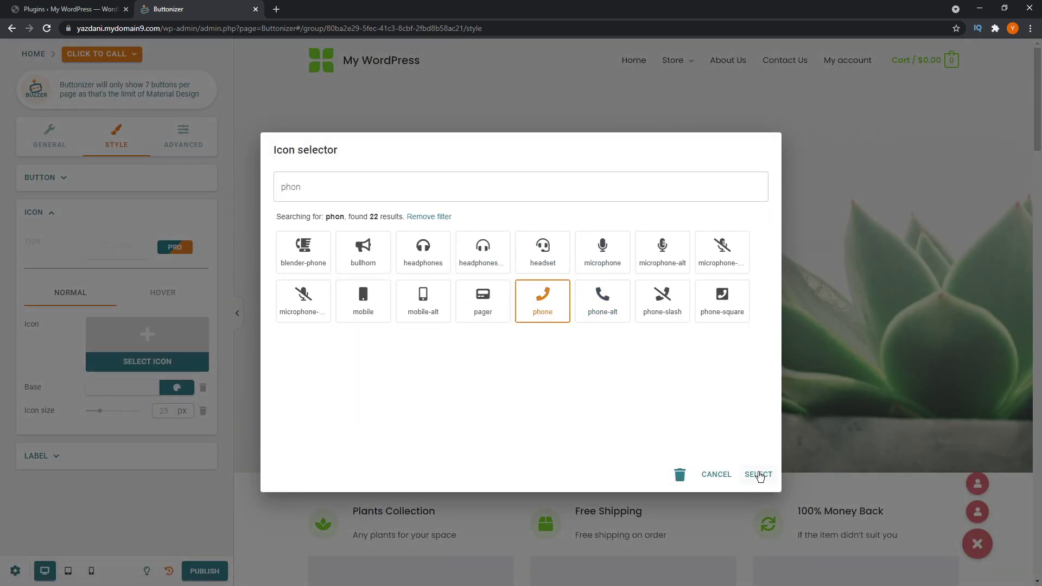
pyautogui.click(759, 475)
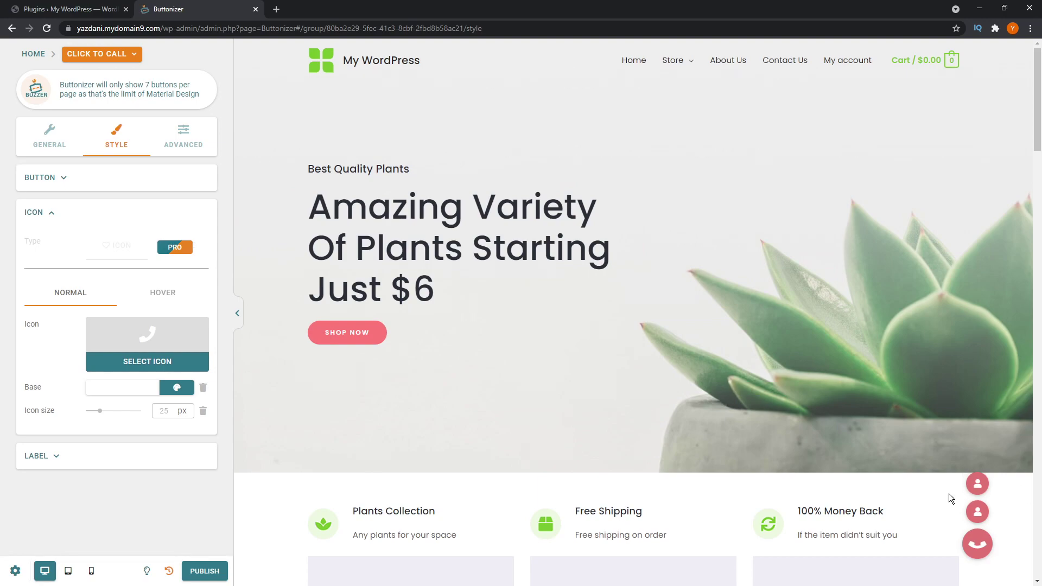
# - Test the floating button in the preview, then open the WhatsApp Us button's settings
pyautogui.click(977, 543)
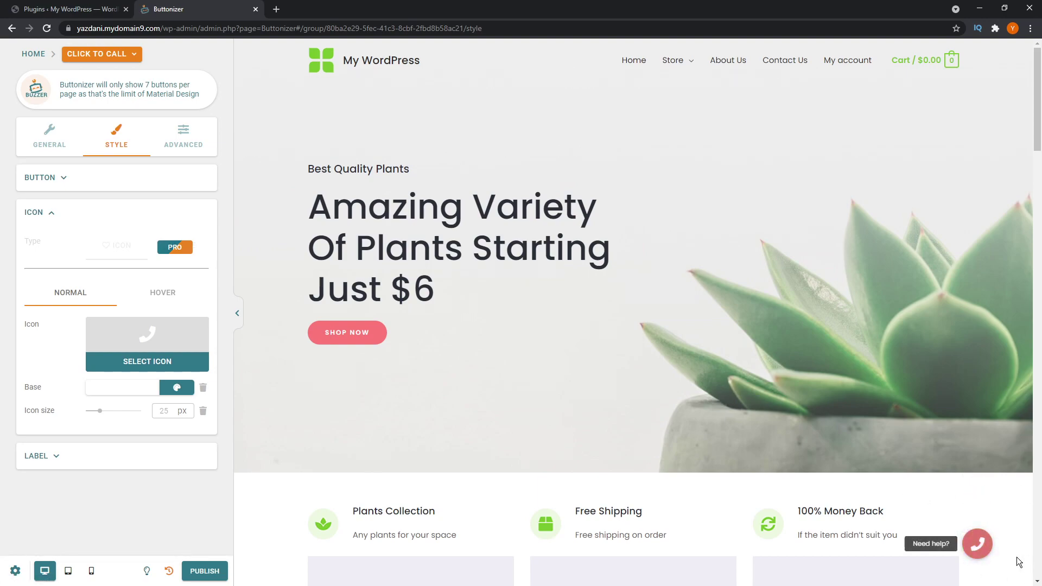
pyautogui.moveTo(971, 558)
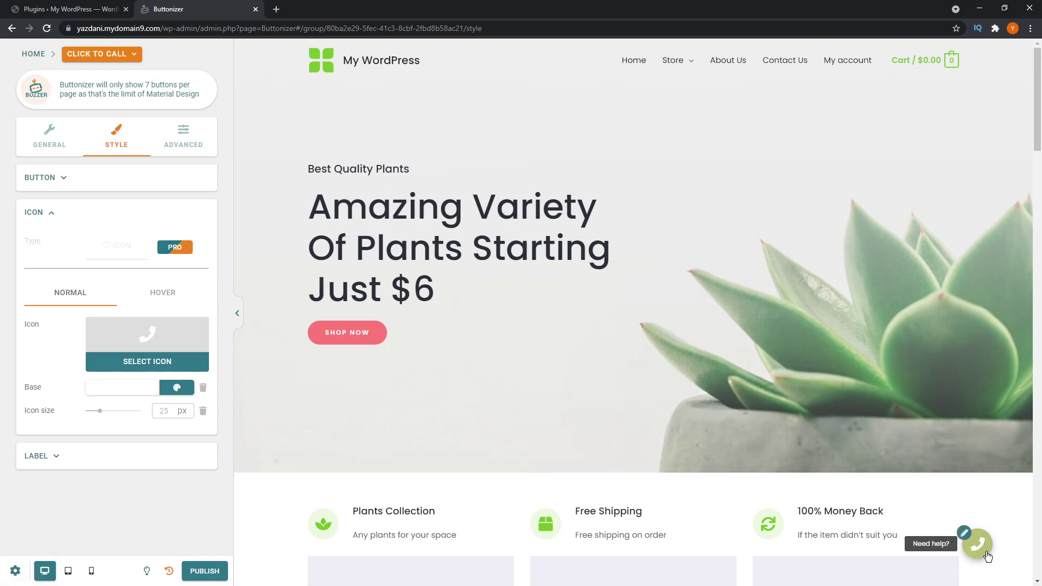
pyautogui.click(972, 553)
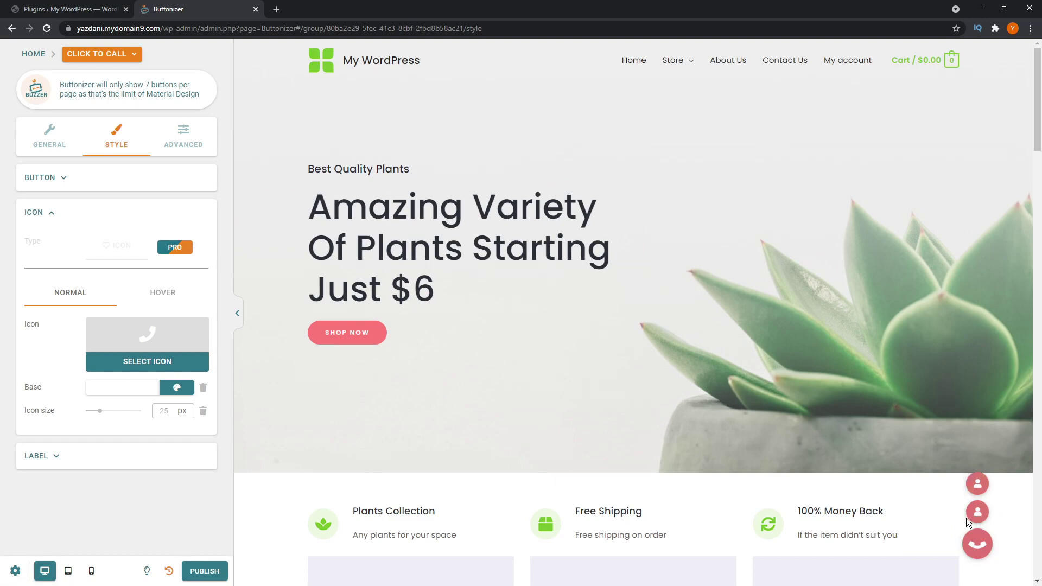
pyautogui.click(42, 57)
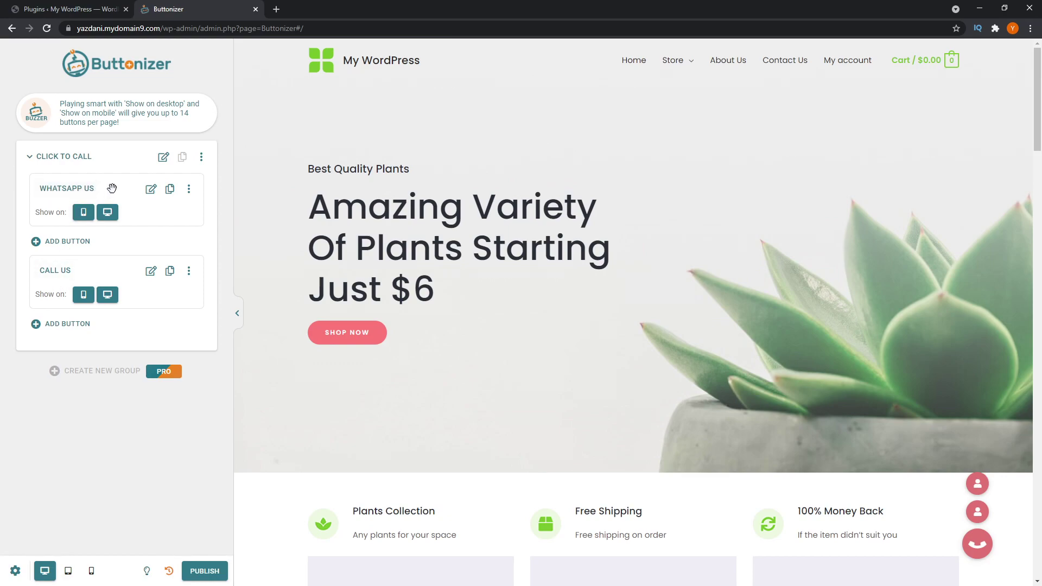
pyautogui.click(150, 189)
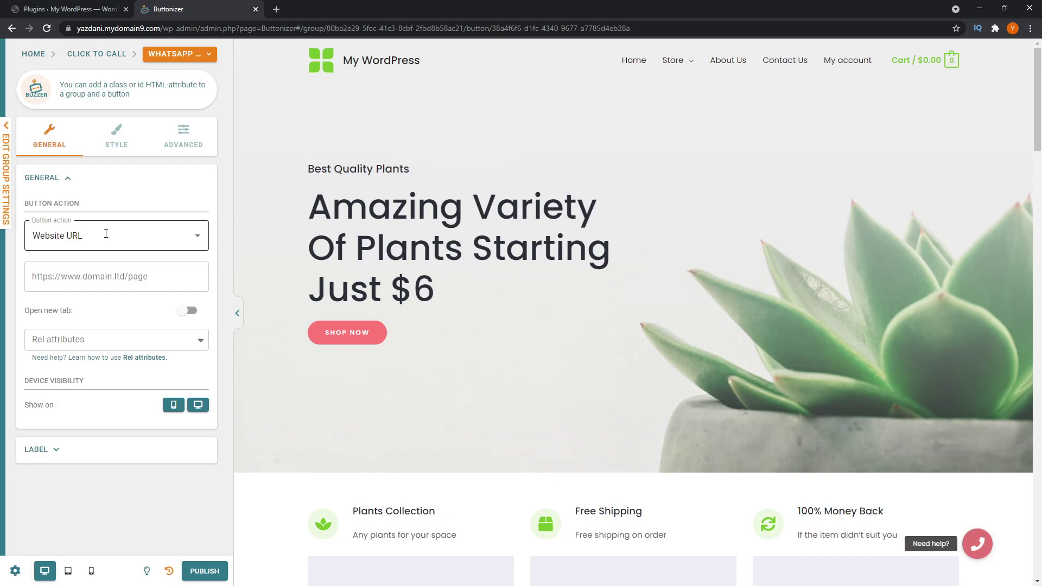
# - Change the WhatsApp Us button action from Website URL to WhatsApp Chat
pyautogui.click(168, 236)
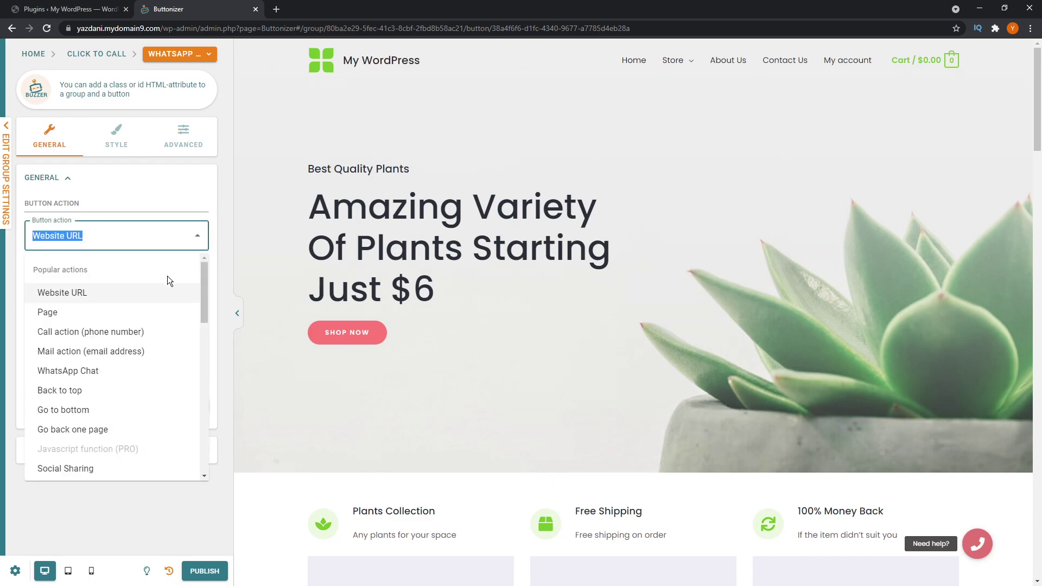
pyautogui.scroll(-10, 165, 298)
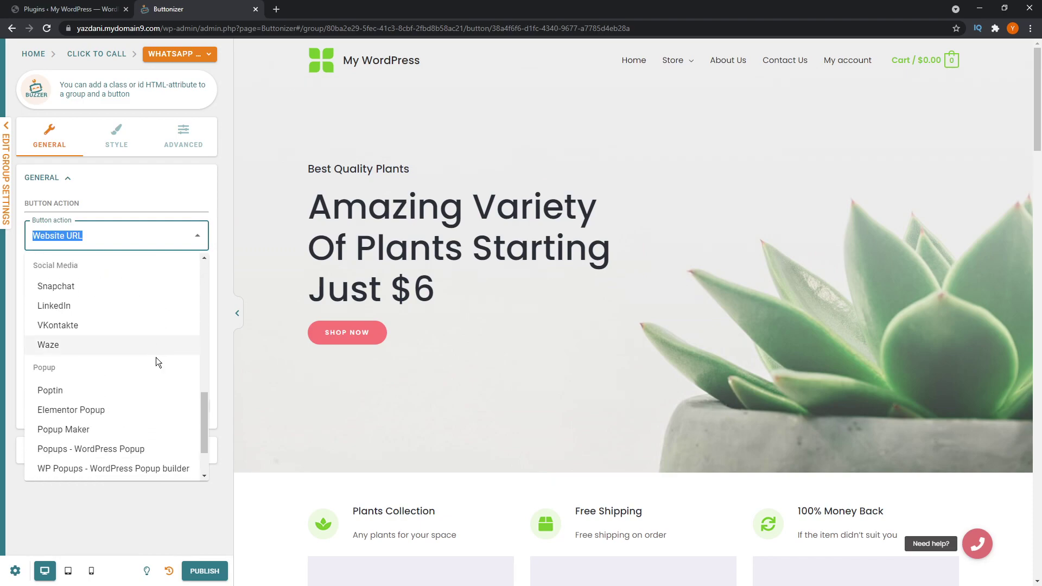
pyautogui.scroll(10, 153, 383)
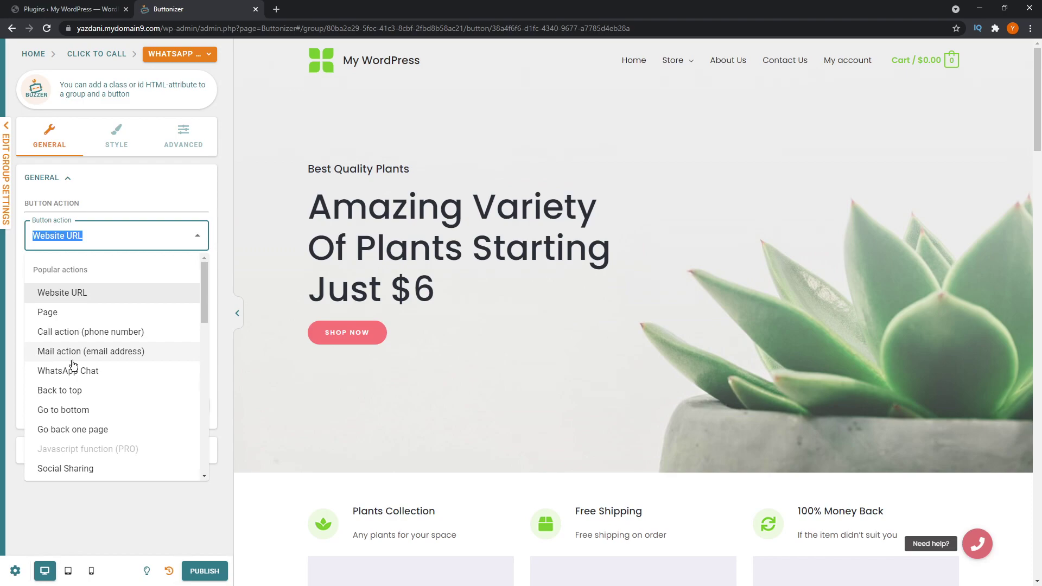
pyautogui.scroll(-1, 95, 404)
pyautogui.scroll(-5, 97, 396)
pyautogui.scroll(2, 99, 375)
pyautogui.scroll(-1, 85, 402)
pyautogui.scroll(-3, 85, 402)
pyautogui.scroll(2, 103, 344)
pyautogui.scroll(-2, 124, 417)
pyautogui.scroll(-2, 130, 415)
pyautogui.scroll(10, 132, 418)
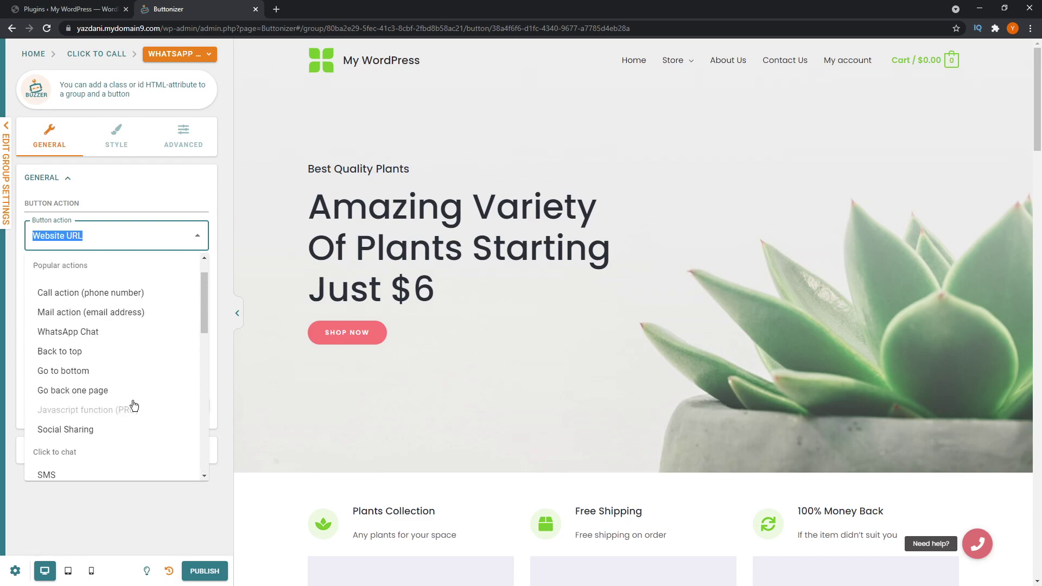
pyautogui.scroll(1, 134, 406)
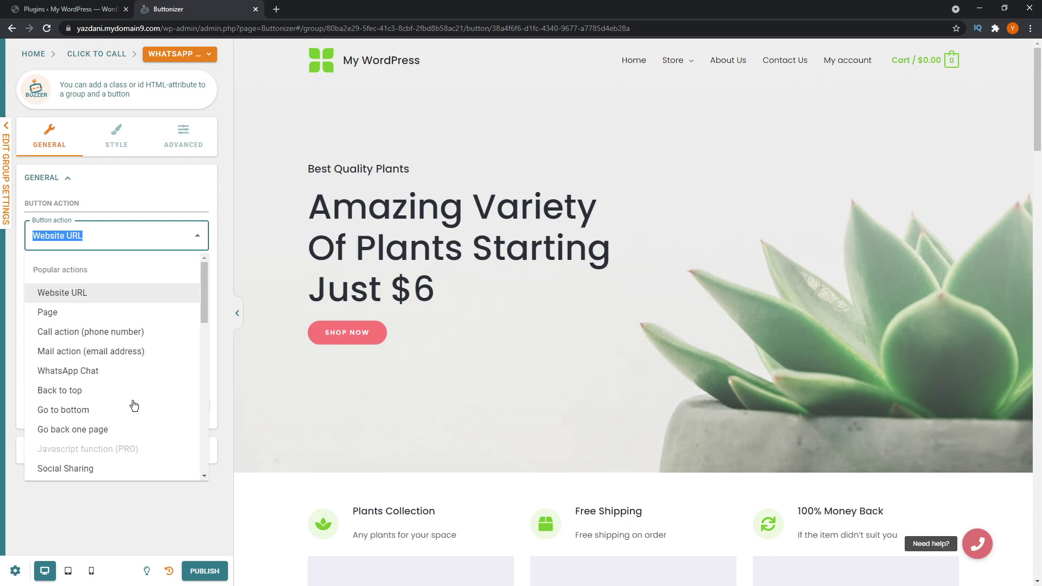
pyautogui.click(81, 374)
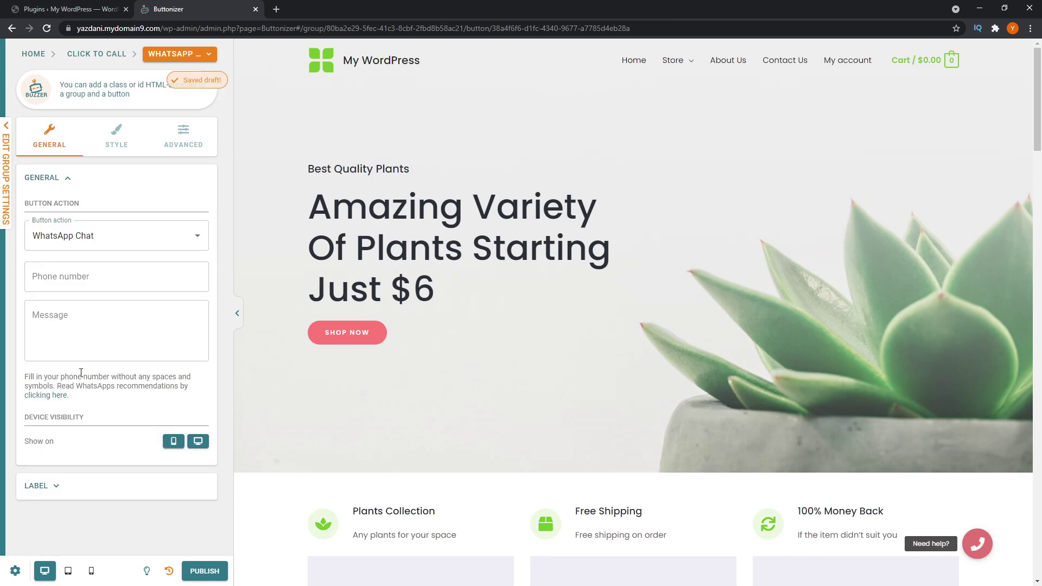
# - Enter the WhatsApp phone number and the message 'Hi, I need help with...'
pyautogui.click(56, 276)
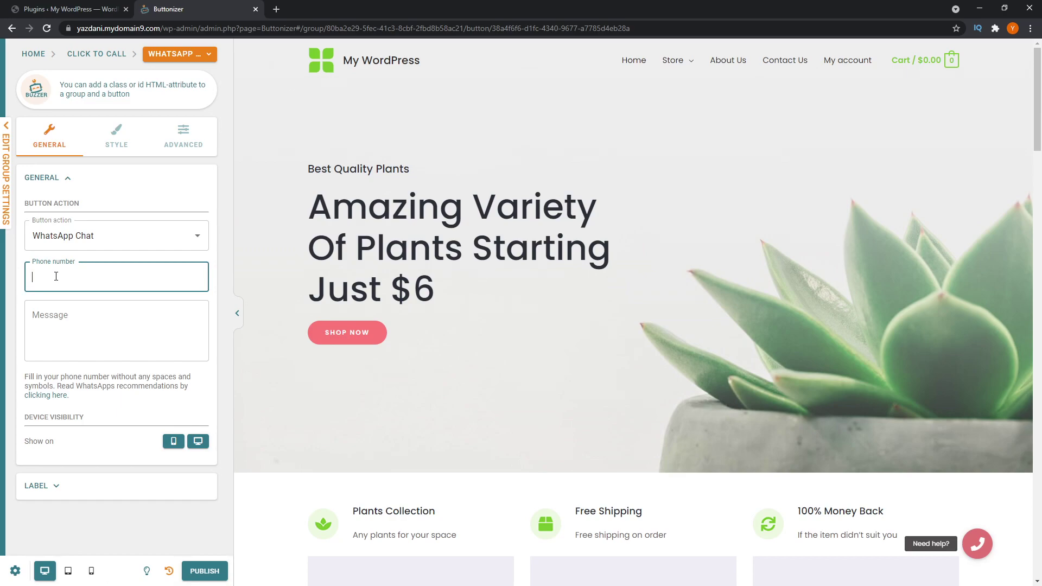
pyautogui.write('12345678')
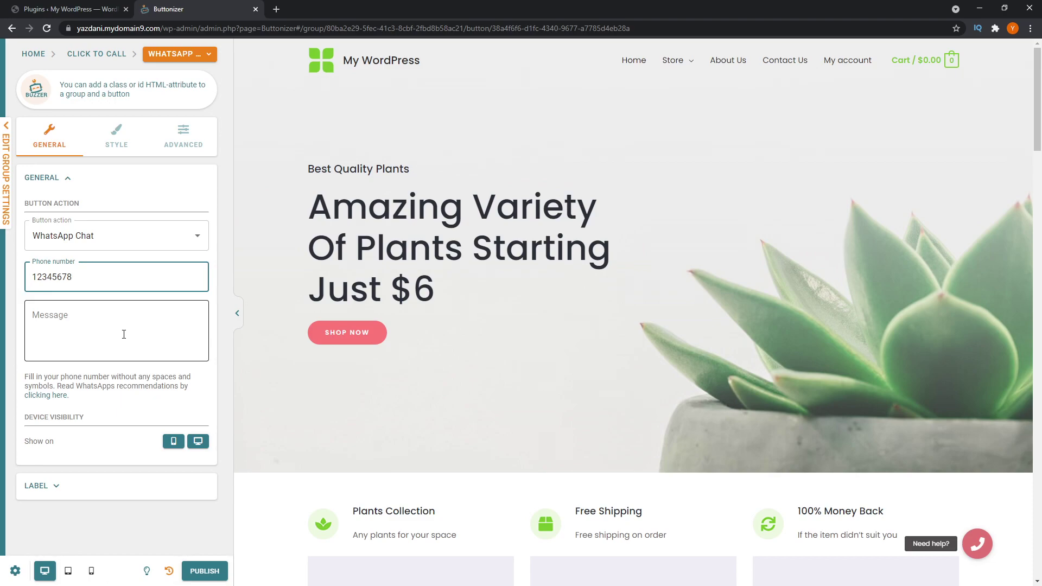
pyautogui.click(124, 334)
pyautogui.write('Hi, I need help with...')
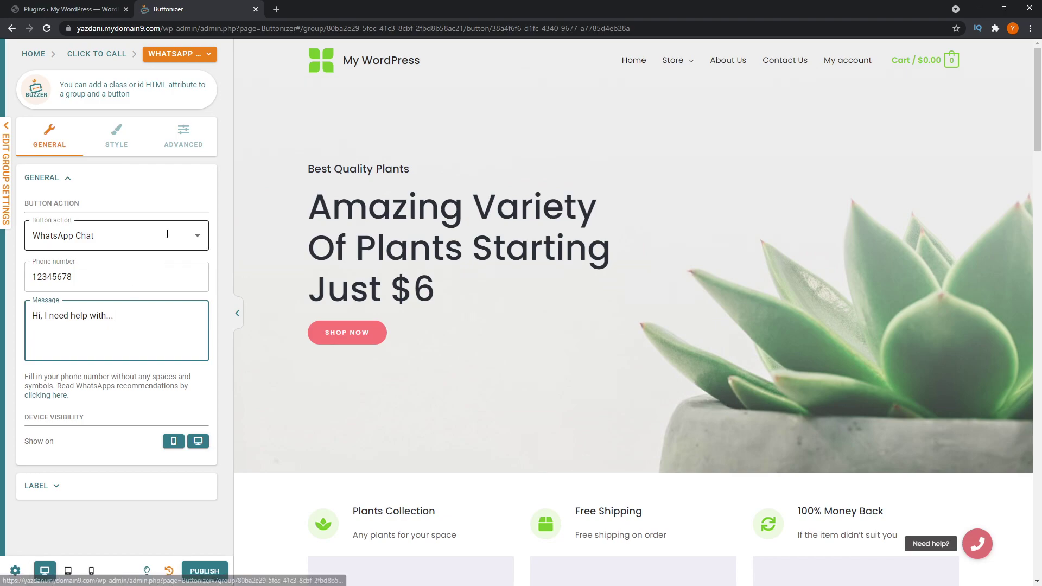
pyautogui.click(118, 142)
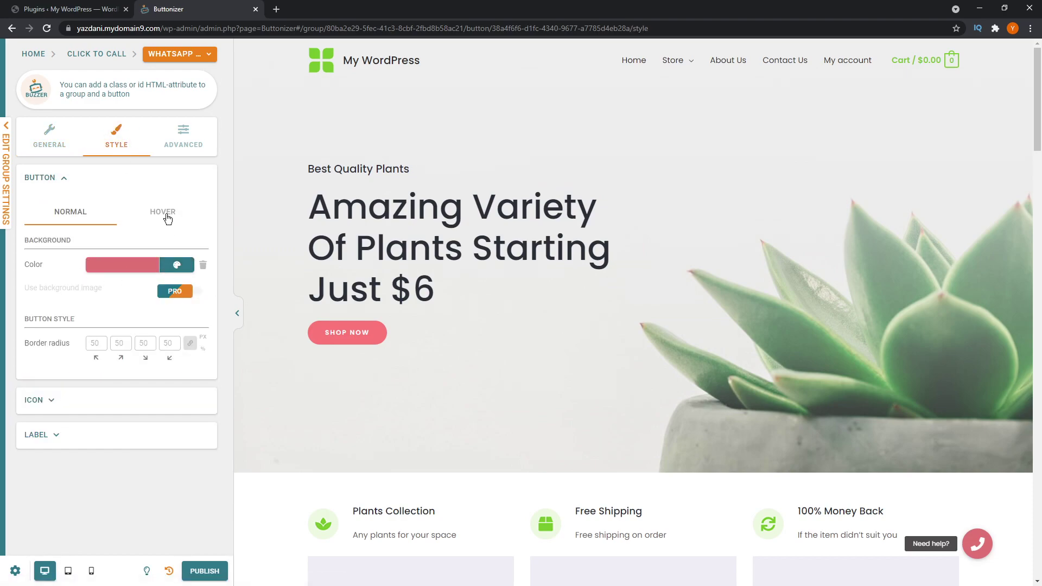
# - Search icons for 'whatsapp' and give the WhatsApp Us button the WhatsApp icon
pyautogui.click(163, 213)
pyautogui.click(76, 219)
pyautogui.moveTo(977, 545)
pyautogui.click(50, 402)
pyautogui.click(162, 362)
pyautogui.click(318, 190)
pyautogui.write('a')
pyautogui.press('BackSpace')
pyautogui.write('whatsapp')
pyautogui.click(304, 247)
pyautogui.click(313, 259)
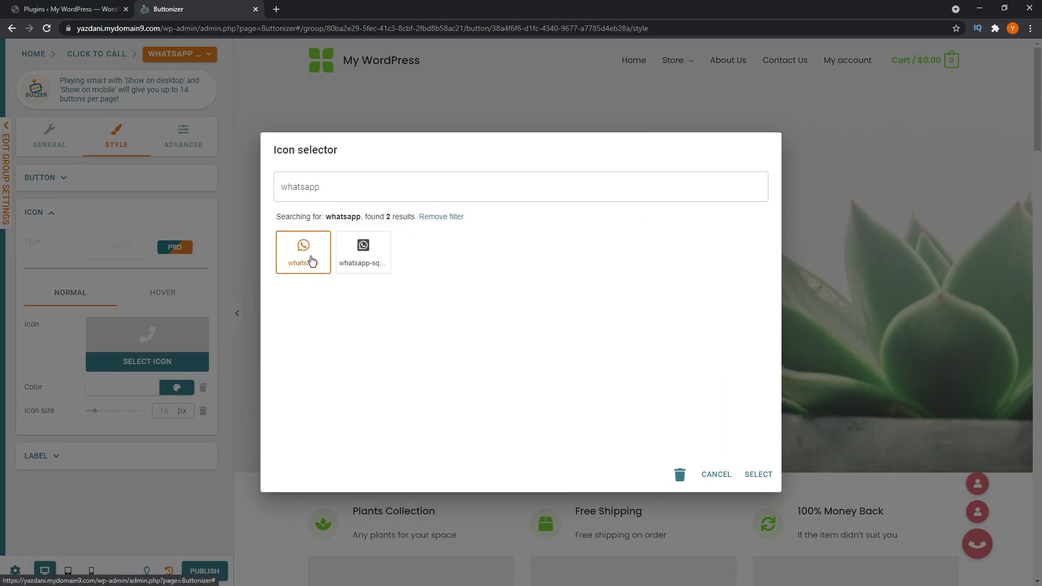
pyautogui.click(758, 475)
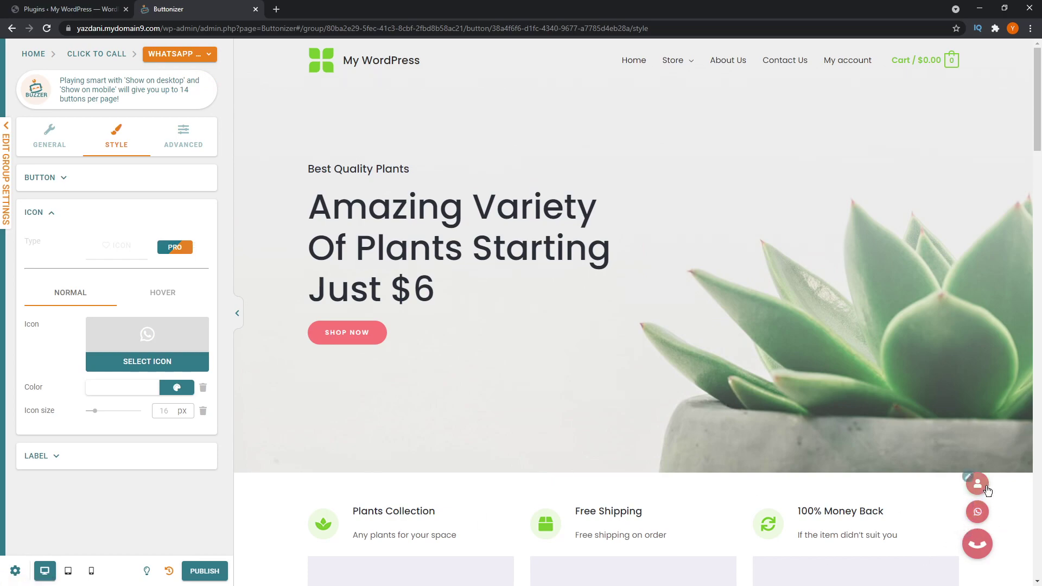
# - Enlarge the icon to 22 px, publish, and return to the Click to Call overview
pyautogui.moveTo(95, 412); pyautogui.dragTo(100, 412)
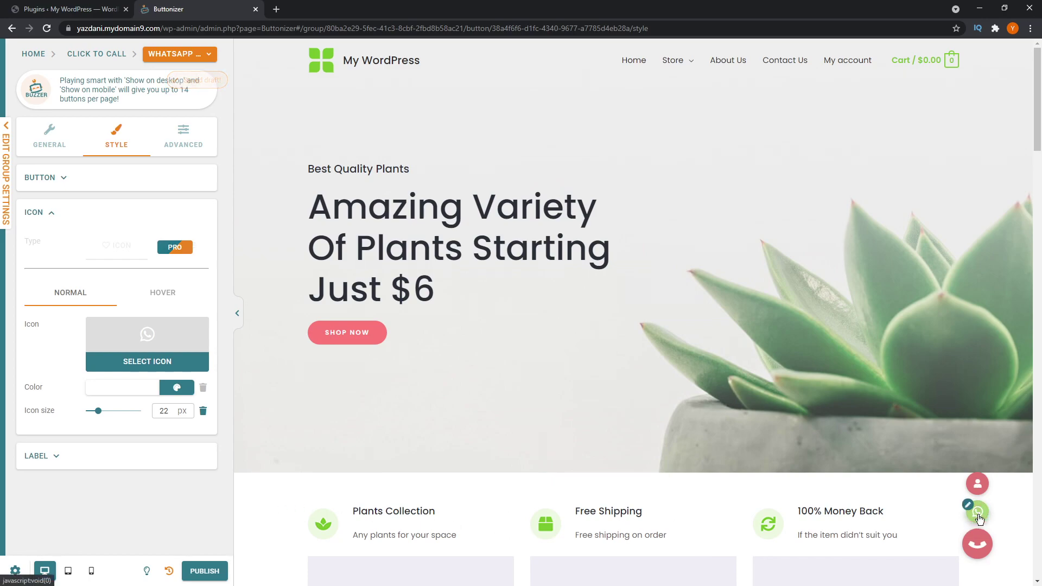
pyautogui.click(199, 574)
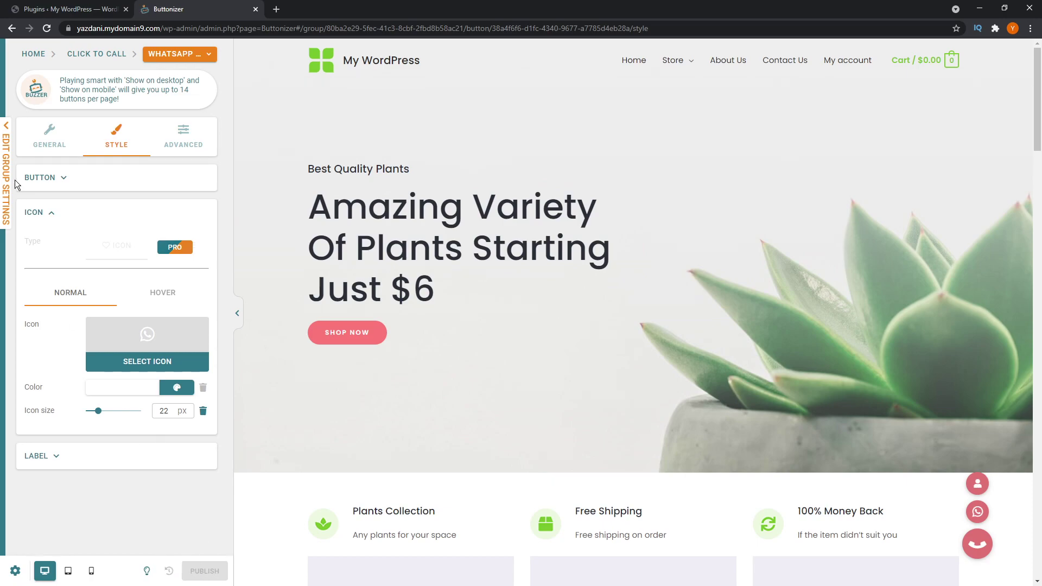
pyautogui.click(34, 58)
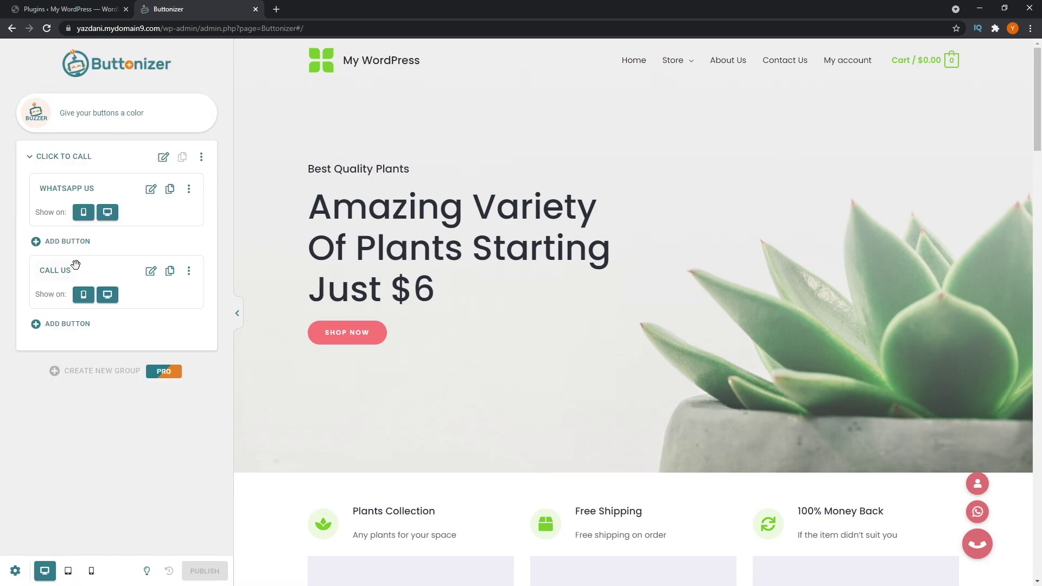
# - Switch Call Us to 'Call action (phone number)' and enter the phone number
pyautogui.click(151, 276)
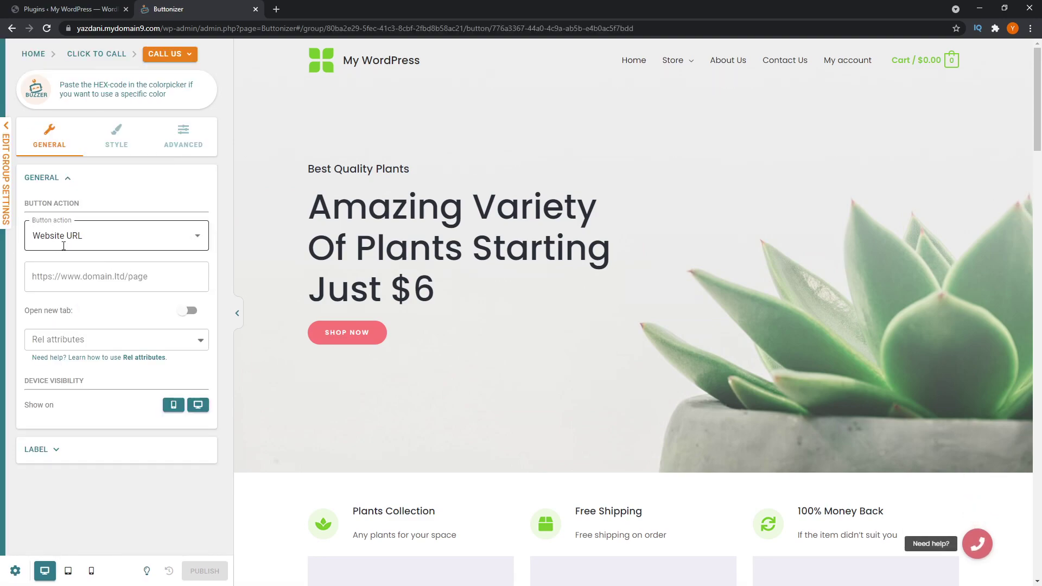
pyautogui.click(120, 241)
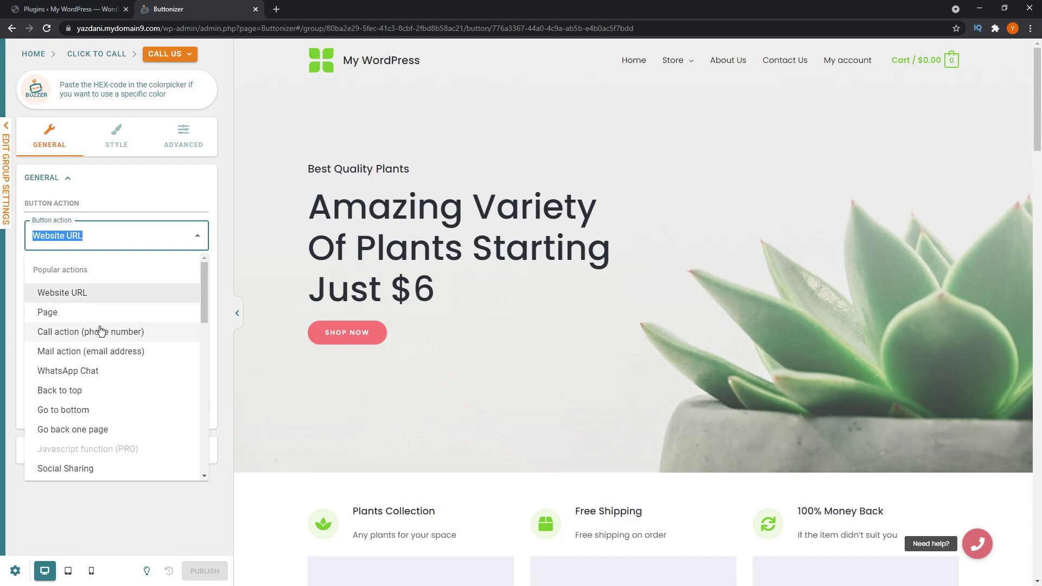
pyautogui.click(117, 334)
pyautogui.click(105, 279)
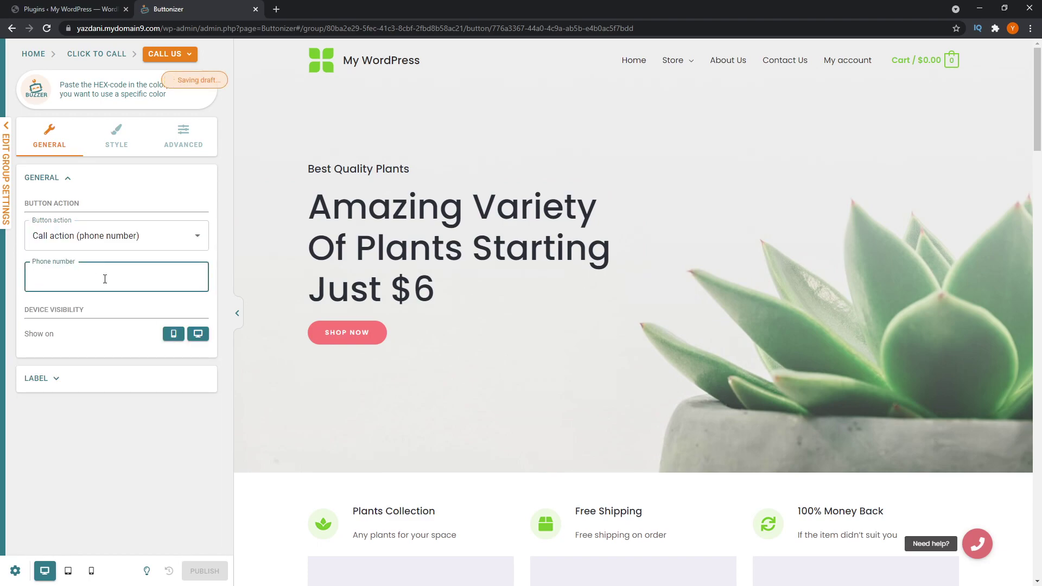
pyautogui.write('12345678')
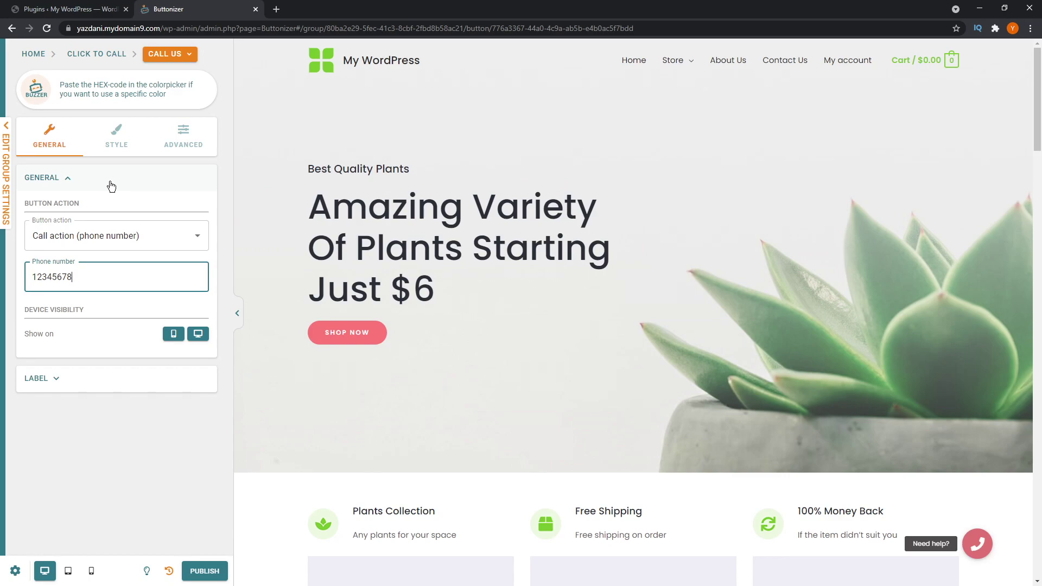
# - Give the Call Us button the phone icon found by searching 'phon', preview it, and publish
pyautogui.click(114, 149)
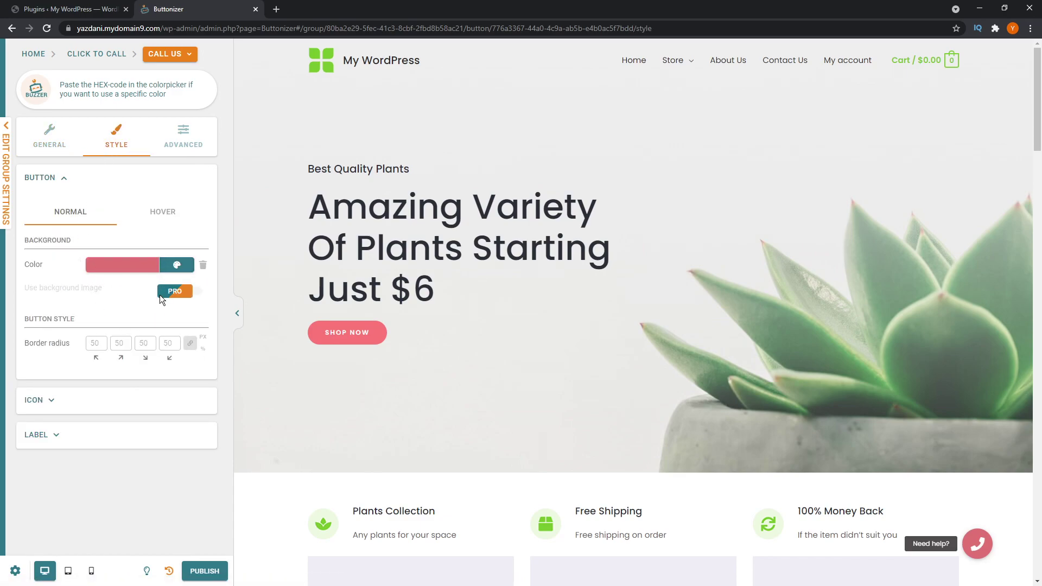
pyautogui.click(47, 400)
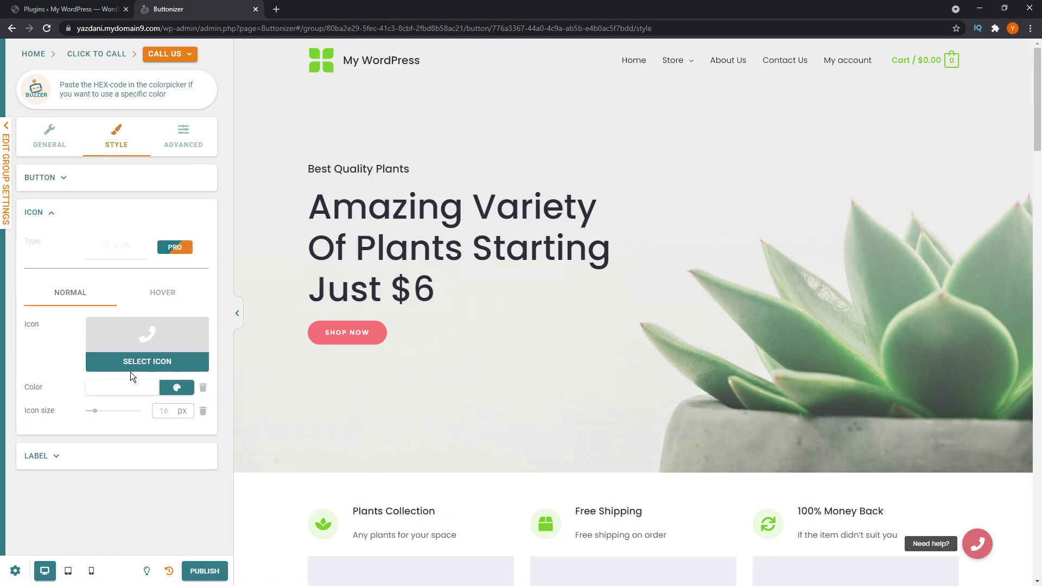
pyautogui.click(155, 360)
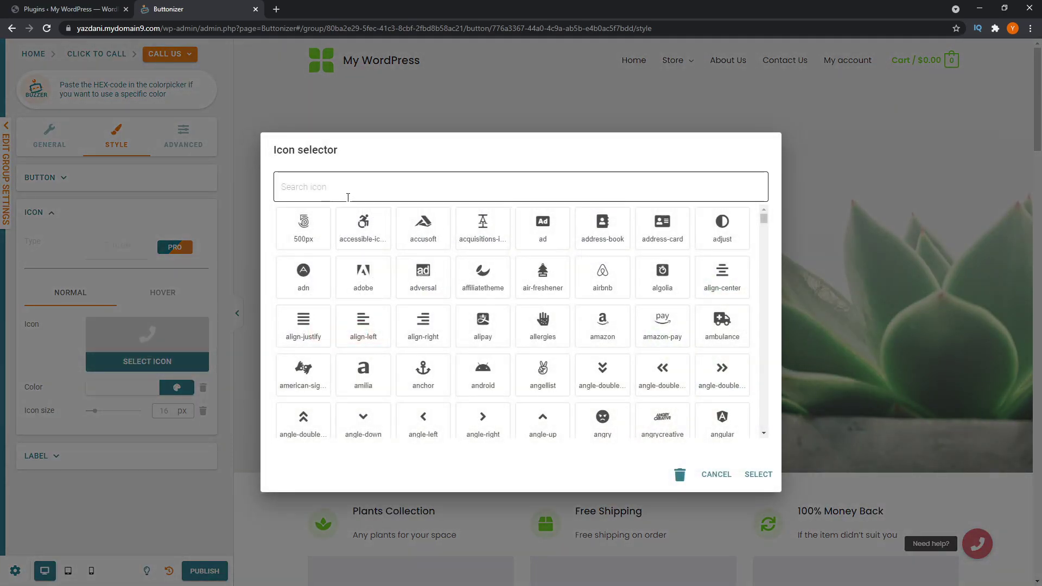
pyautogui.click(348, 197)
pyautogui.write('phon')
pyautogui.click(545, 304)
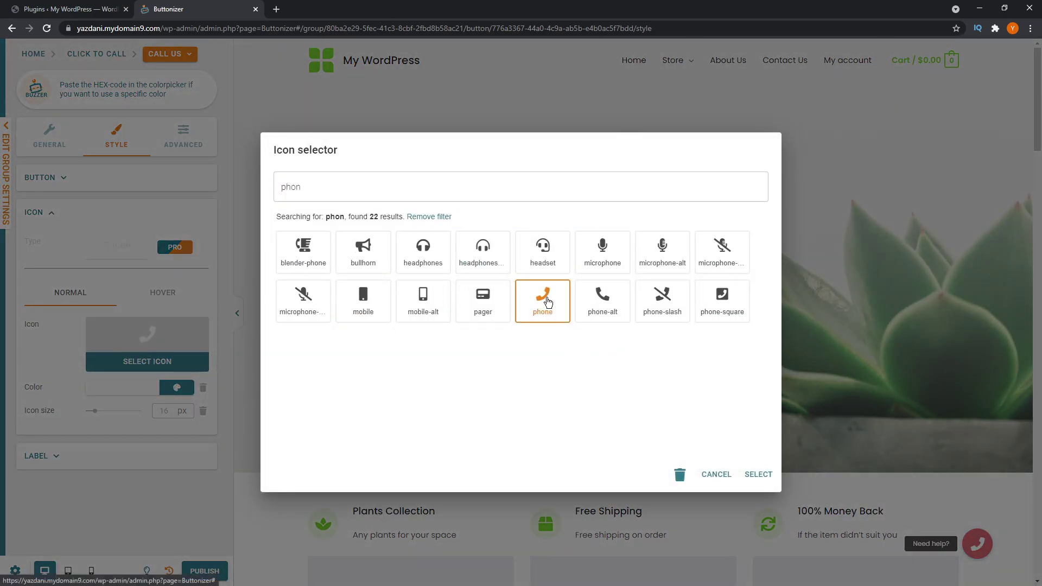
pyautogui.click(755, 474)
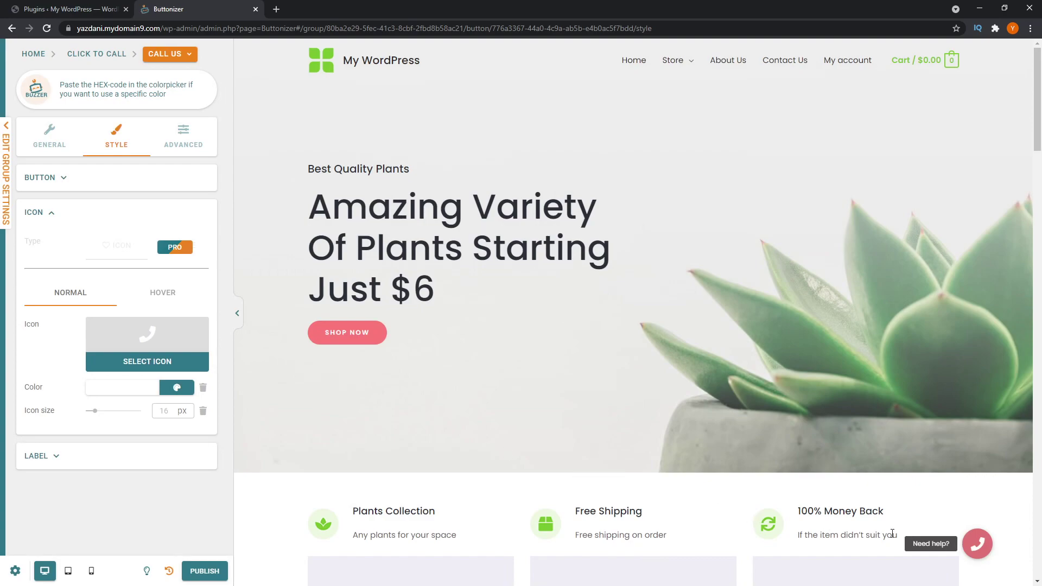
pyautogui.click(977, 544)
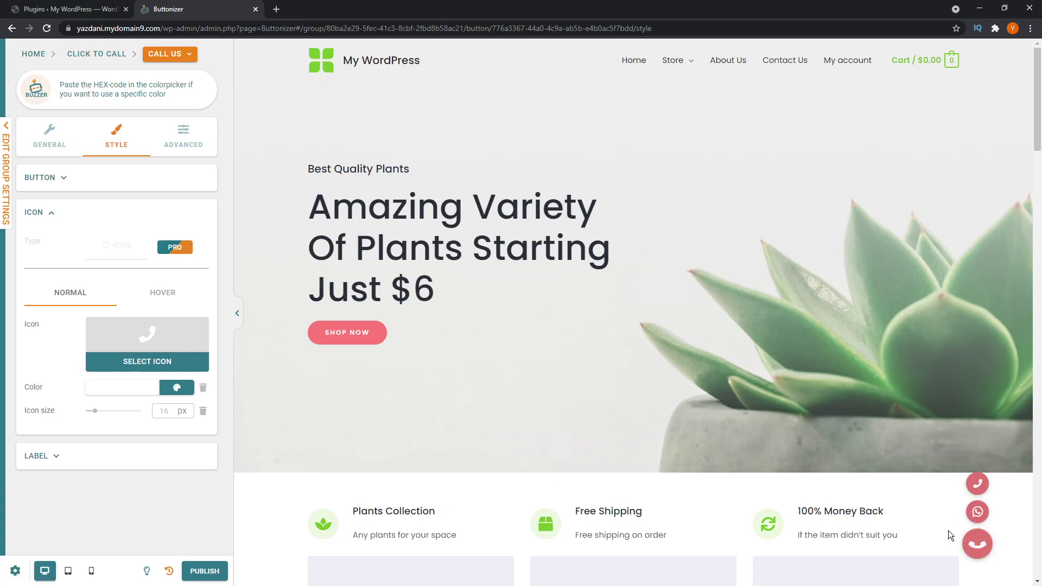
pyautogui.click(205, 571)
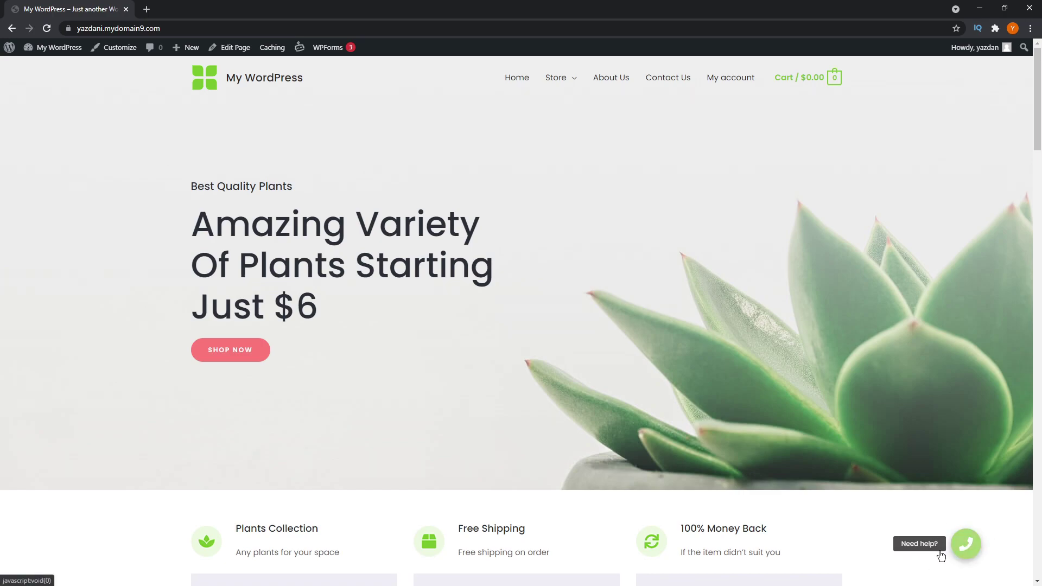
# - Test the floating call button on desktop and phone, then test the WhatsApp Us button
pyautogui.click(968, 549)
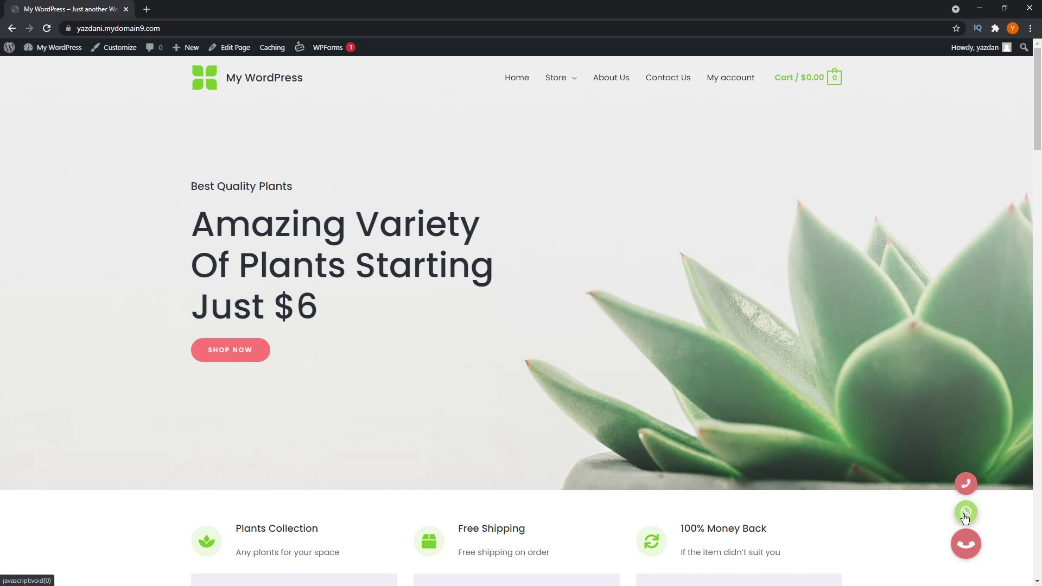
pyautogui.click(970, 491)
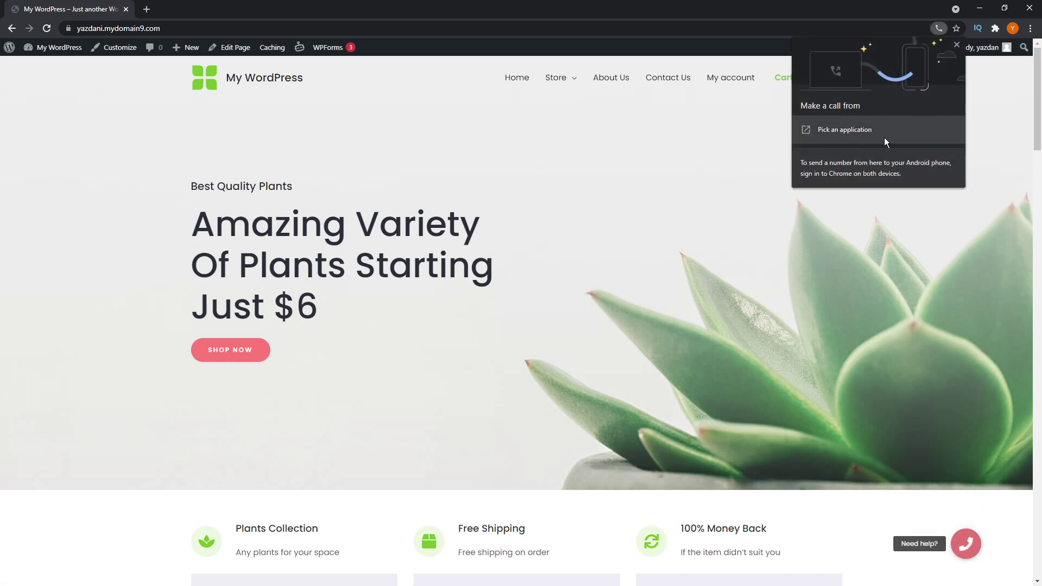
pyautogui.click(906, 311)
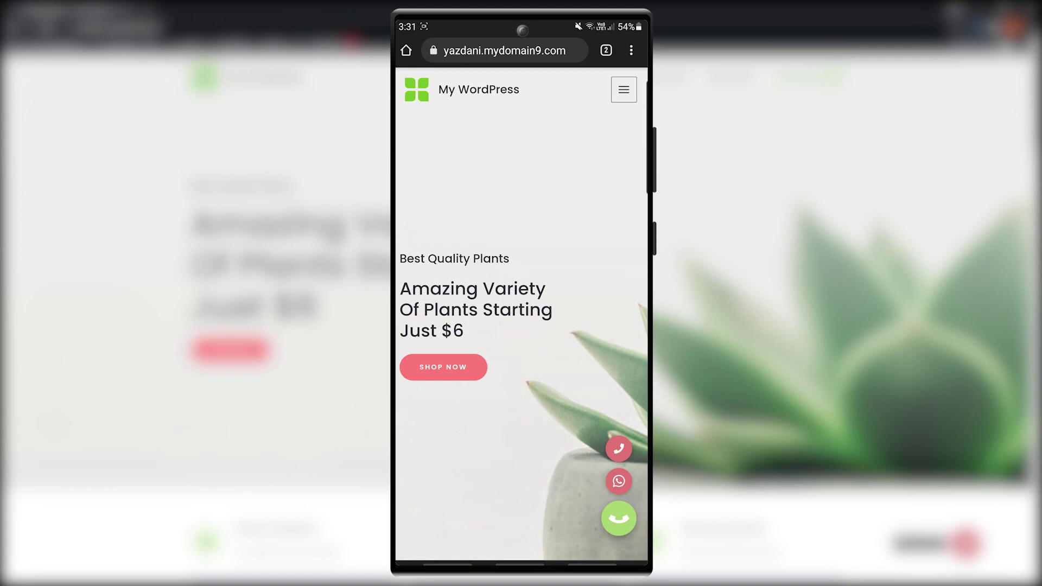
pyautogui.click(618, 449)
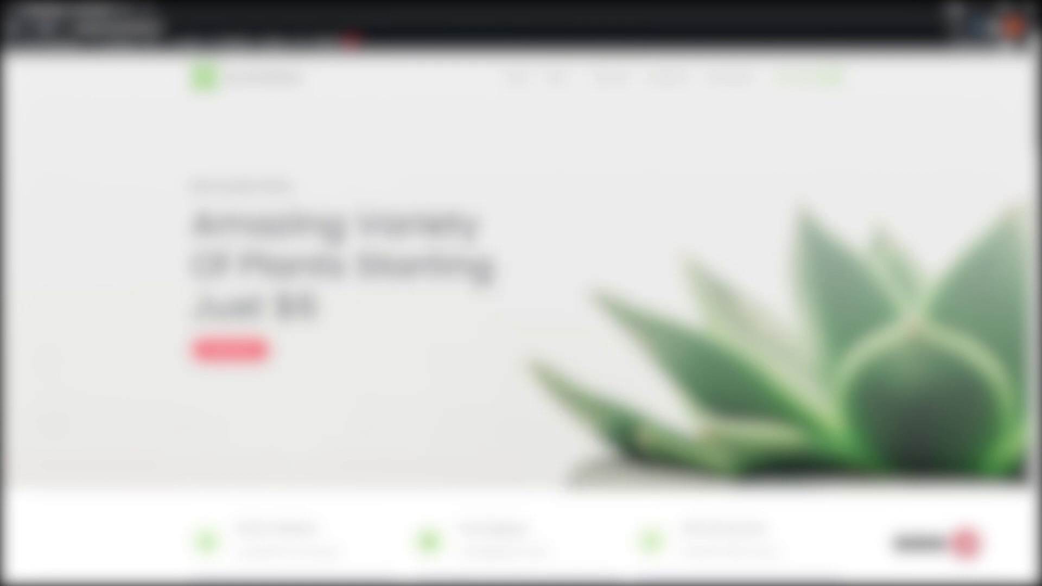
pyautogui.click(968, 549)
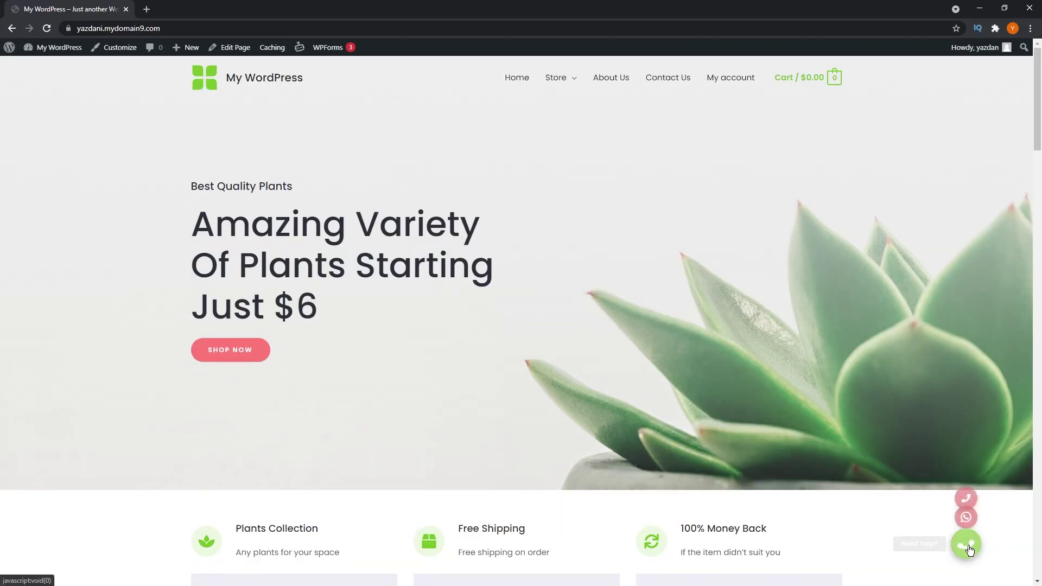
pyautogui.click(966, 512)
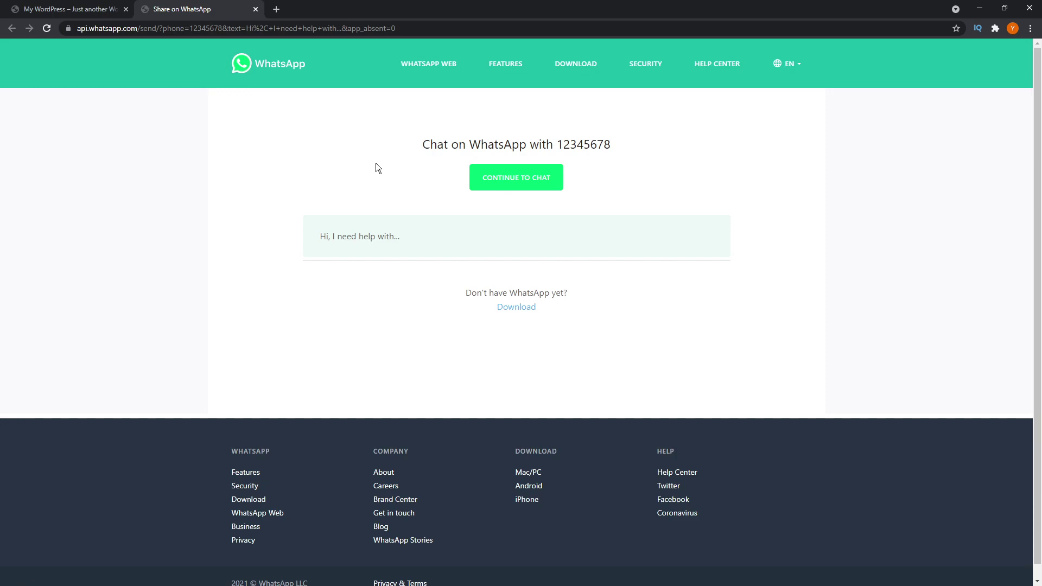
# - Close the WhatsApp chat page and test the WhatsApp floating button on the phone
pyautogui.click(256, 9)
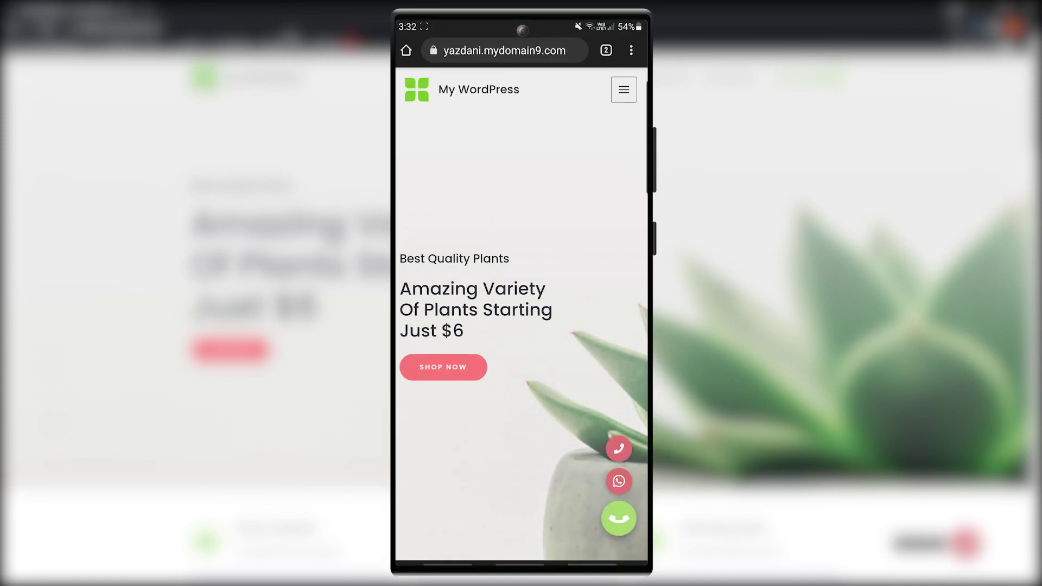
pyautogui.click(619, 481)
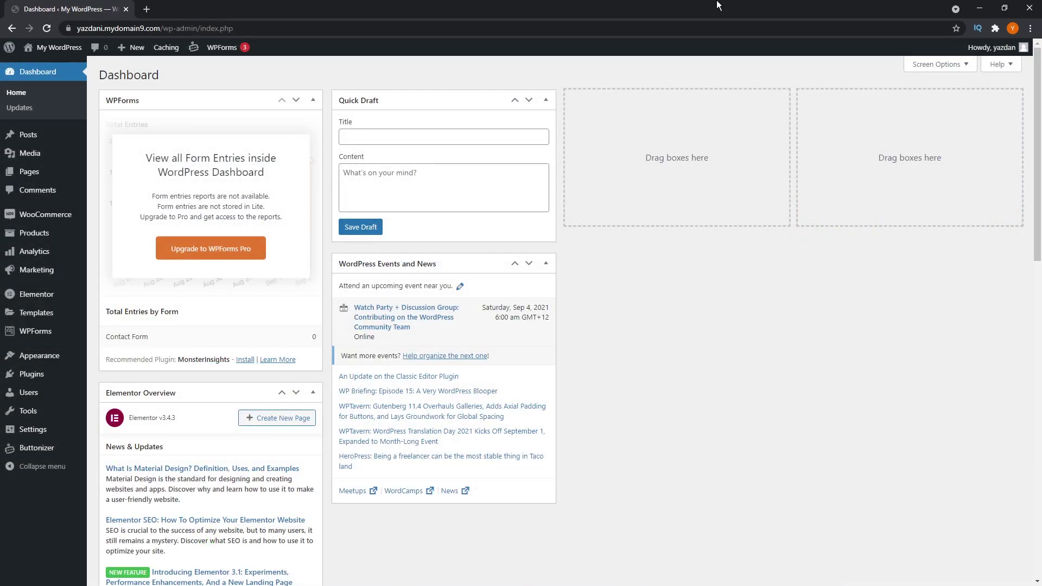
# - Open Buttonizer's Upgrade page and scroll through the Free versus Pro plan pricing
pyautogui.moveTo(41, 448)
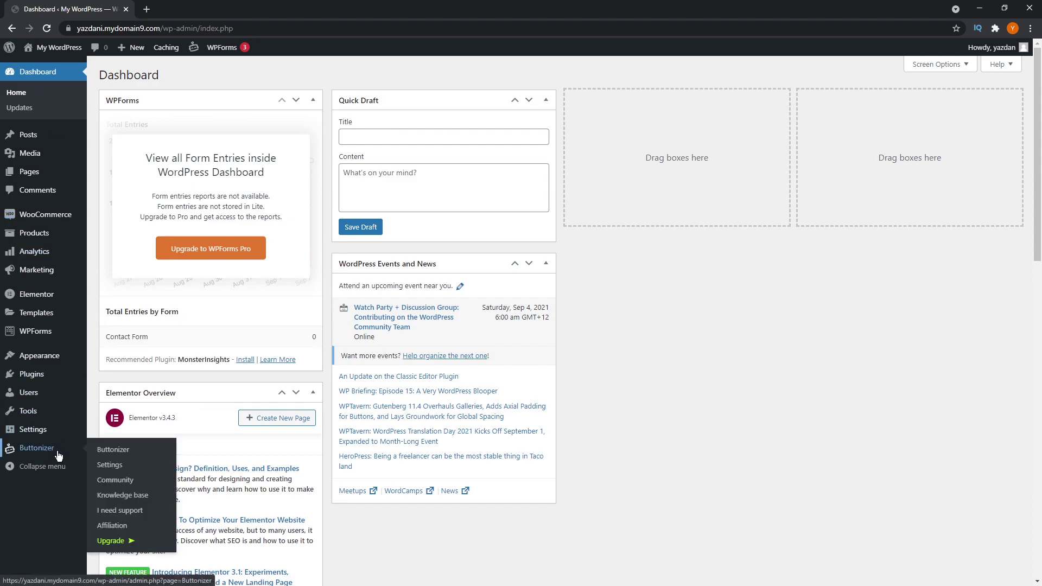
pyautogui.click(111, 541)
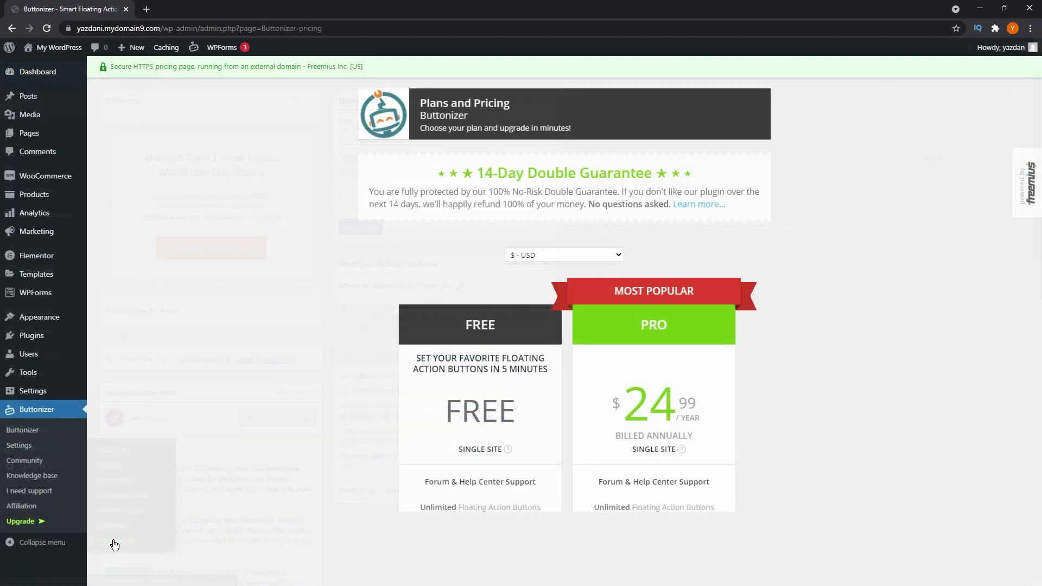
pyautogui.scroll(-3, 526, 273)
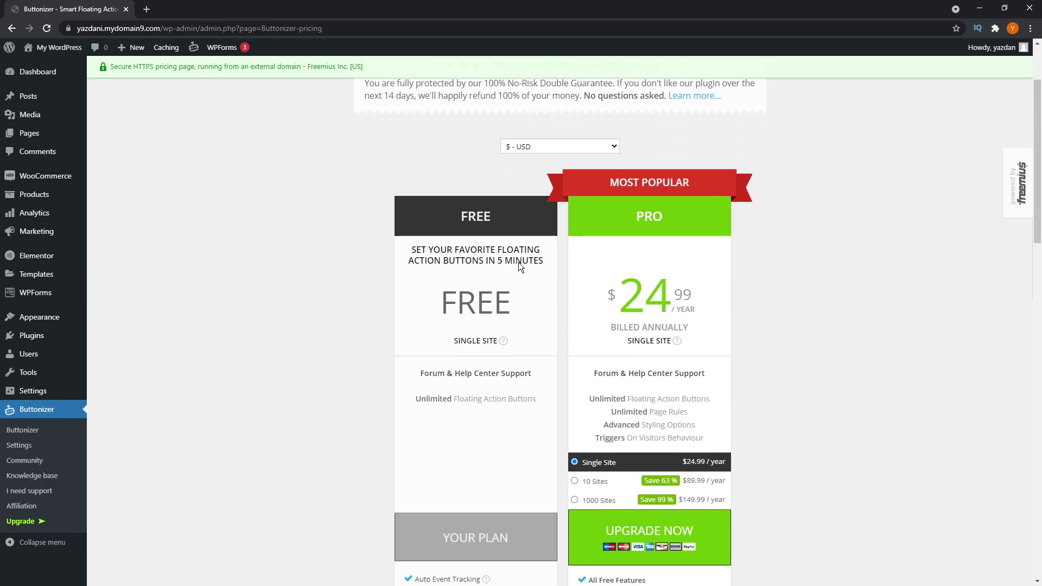
pyautogui.scroll(-1, 452, 348)
pyautogui.scroll(-4, 451, 347)
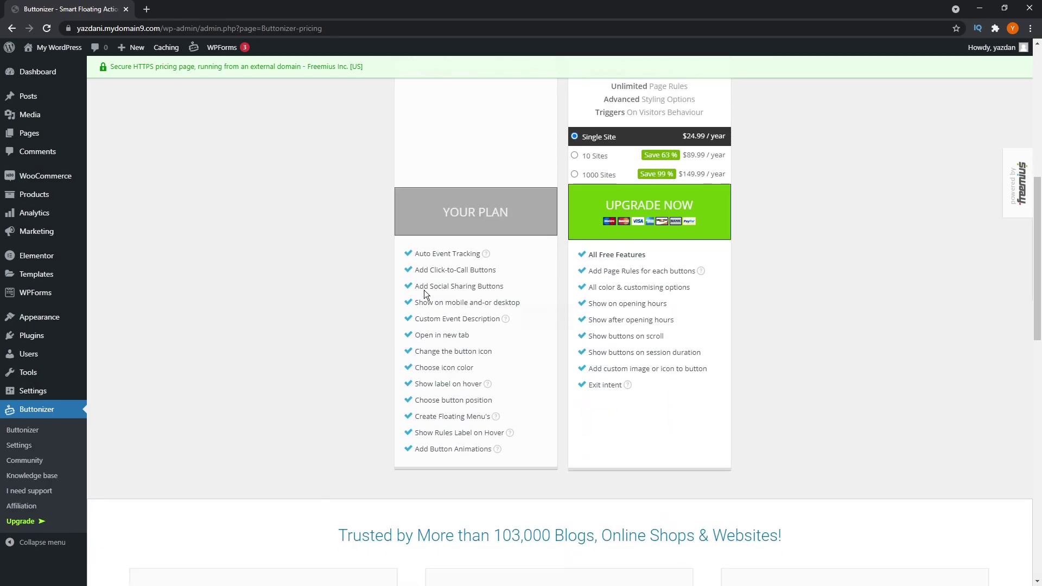
pyautogui.scroll(5, 526, 452)
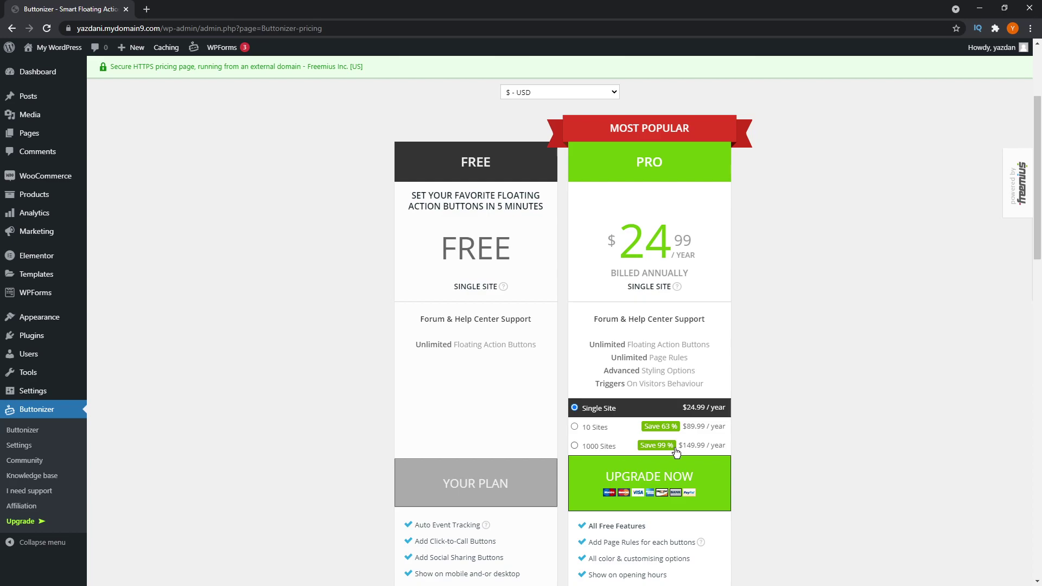
pyautogui.scroll(-3, 719, 455)
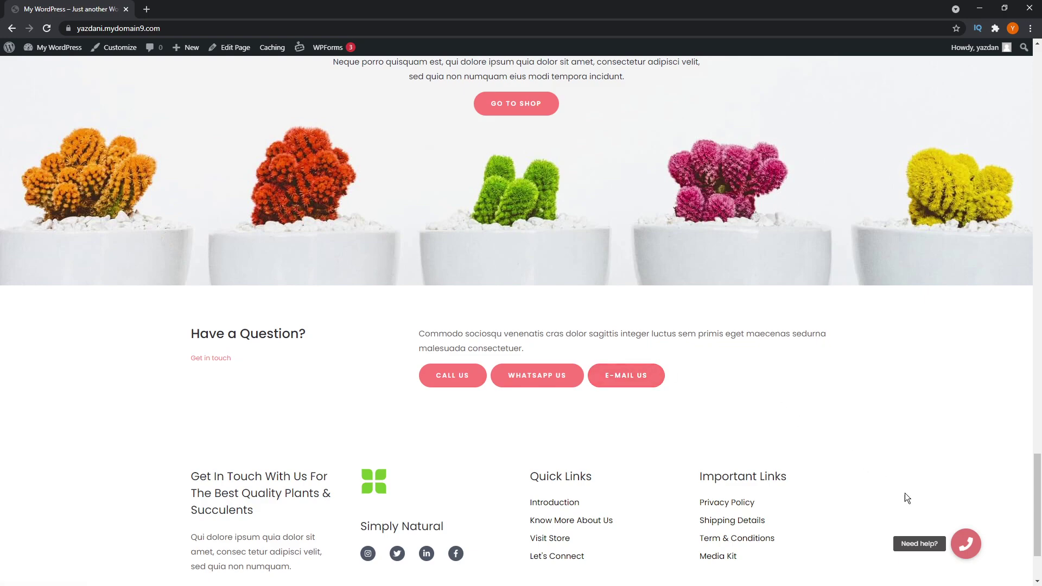
# - Expand the bottom-right 'Need help?' button to reveal the call and WhatsApp buttons
pyautogui.click(963, 544)
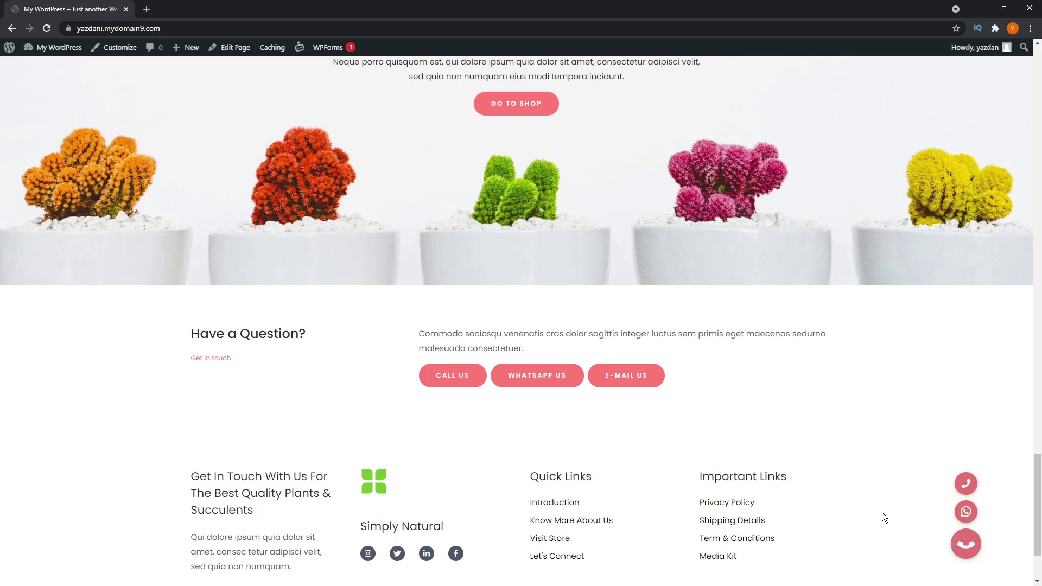